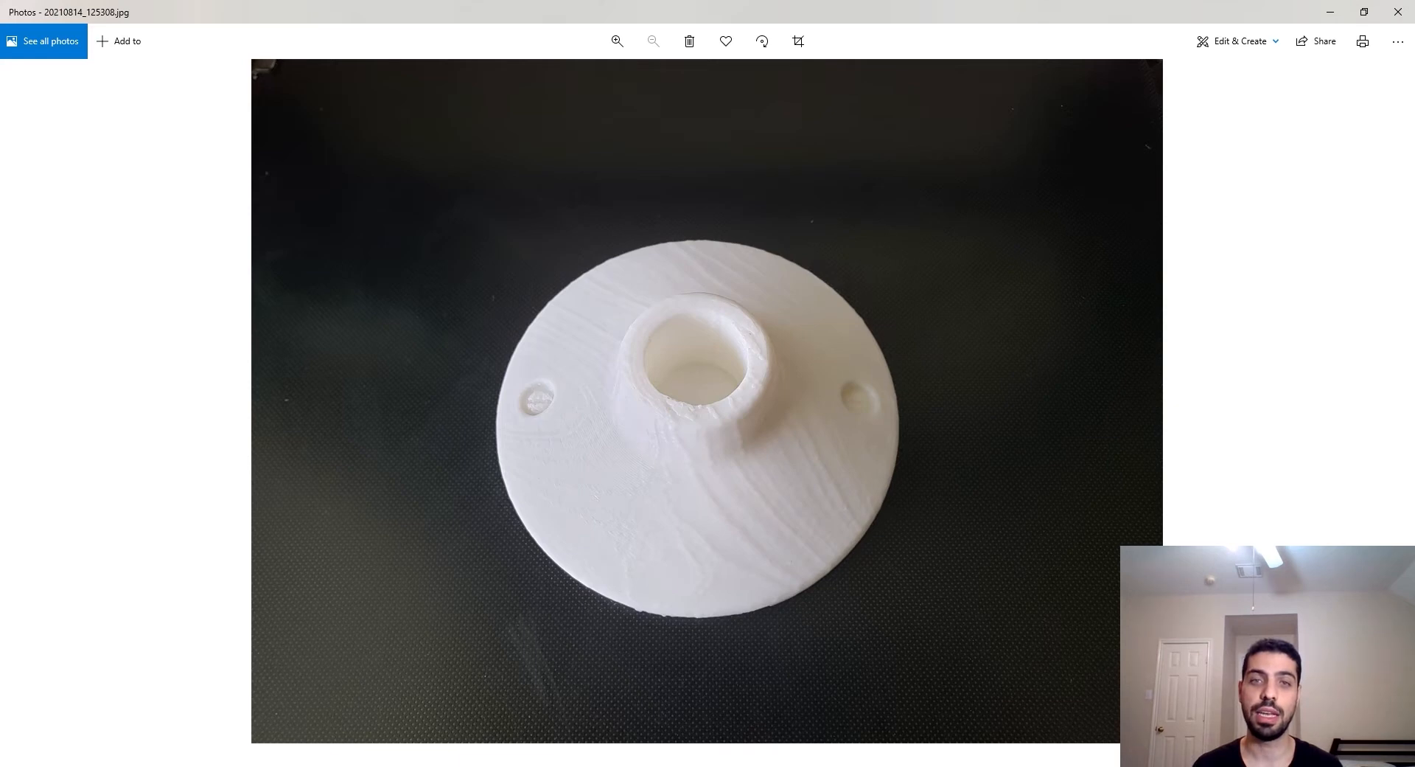
Study the photo of the real light fixture base and the reference render of the bulb holder
click(1395, 394)
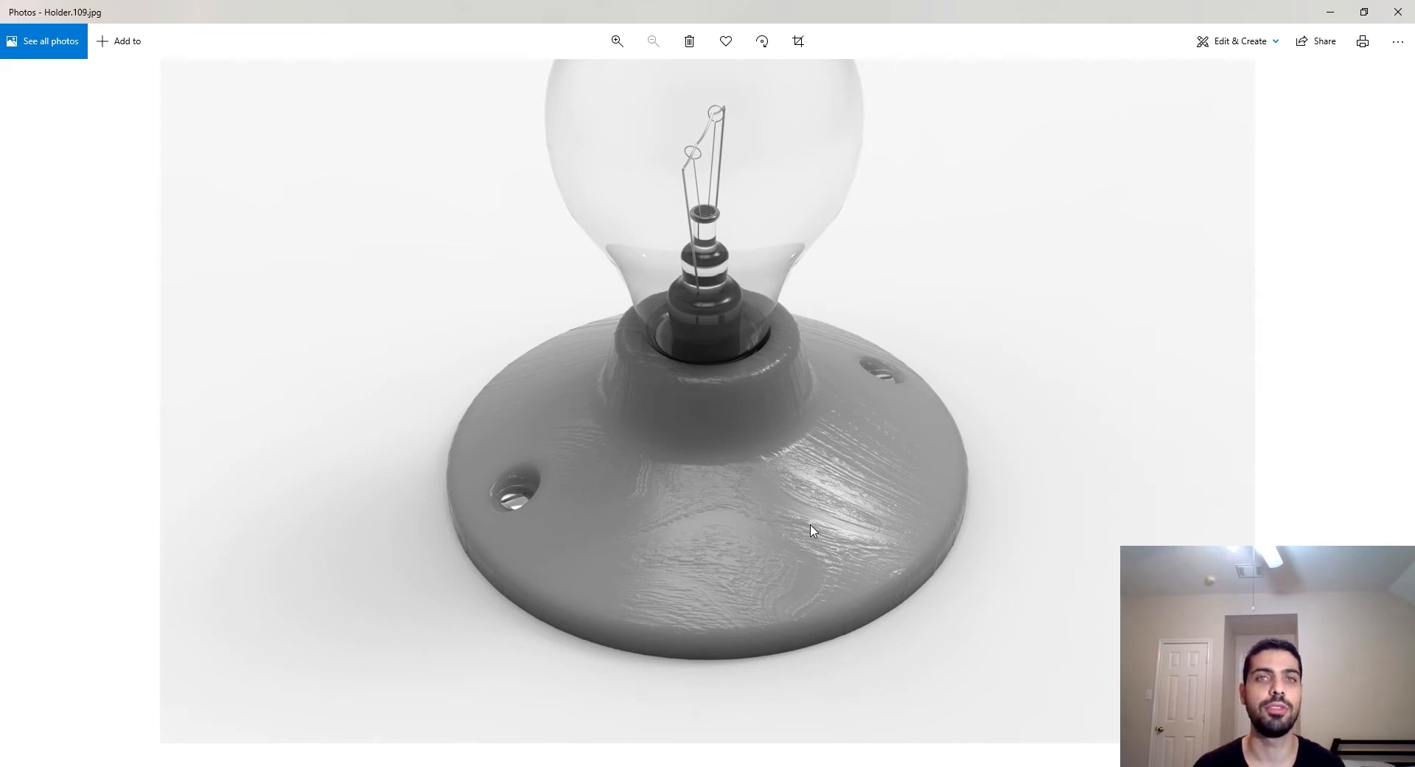
click(4, 421)
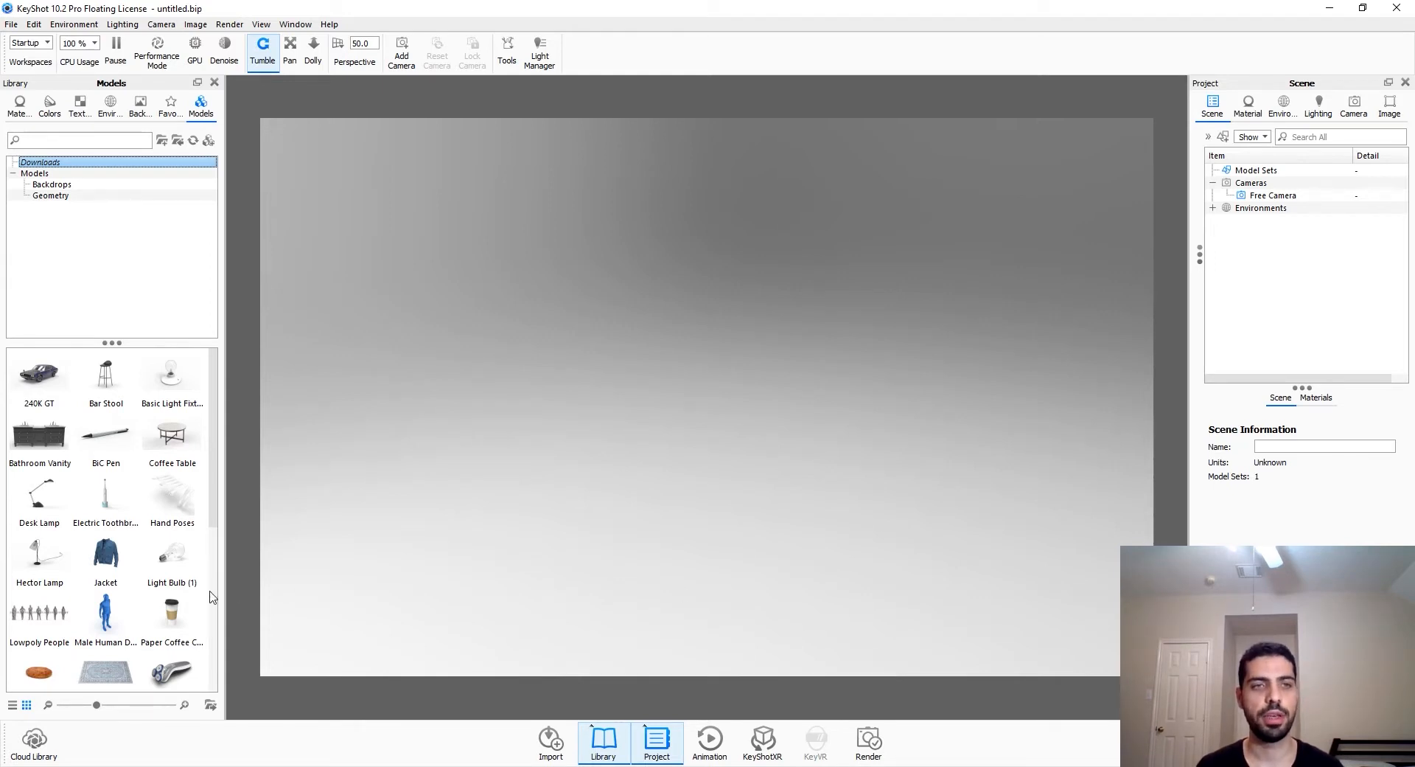
Switch to KeyShot, add the Basic Light Fixture model from the library to the empty scene and accept its placement
scroll(171, 605, down, 5)
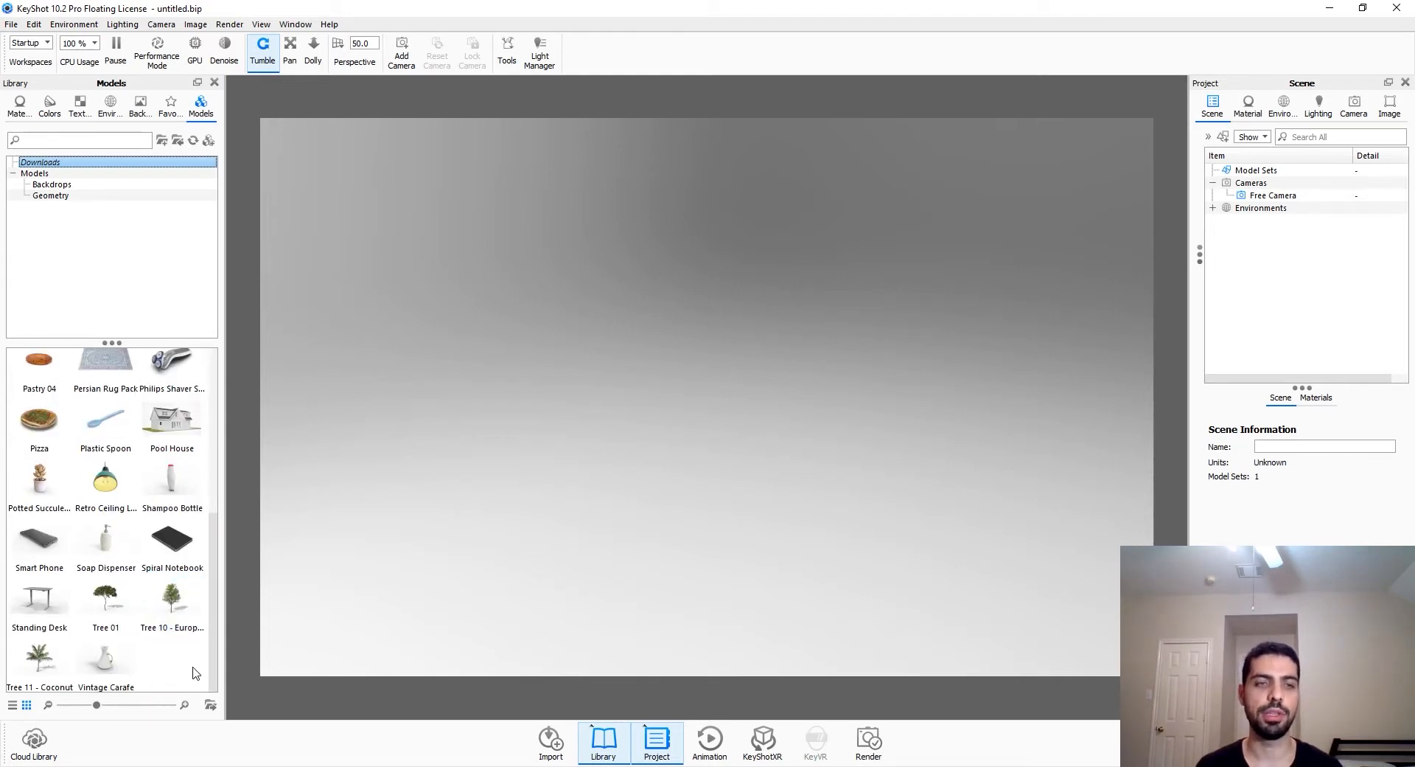
scroll(196, 672, up, 5)
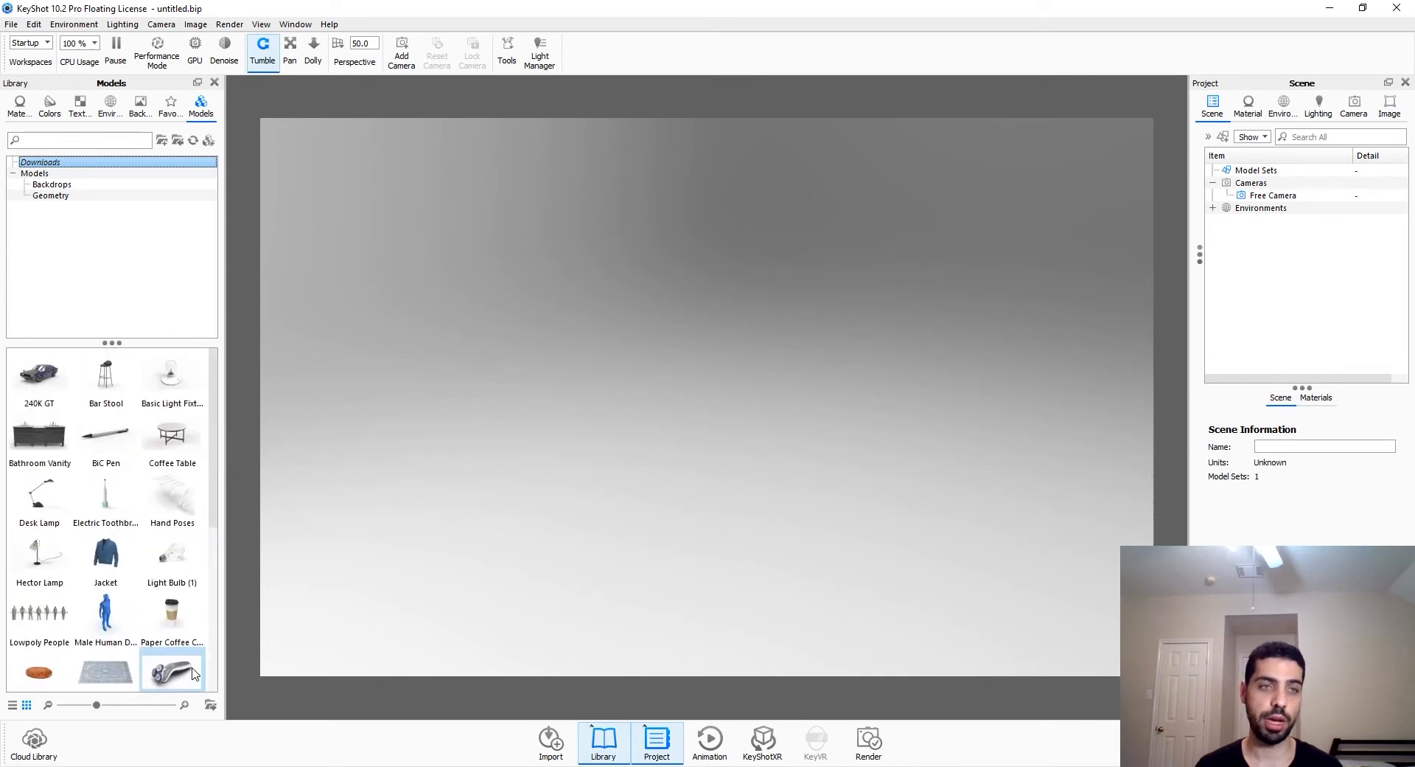
mouse_move(173, 404)
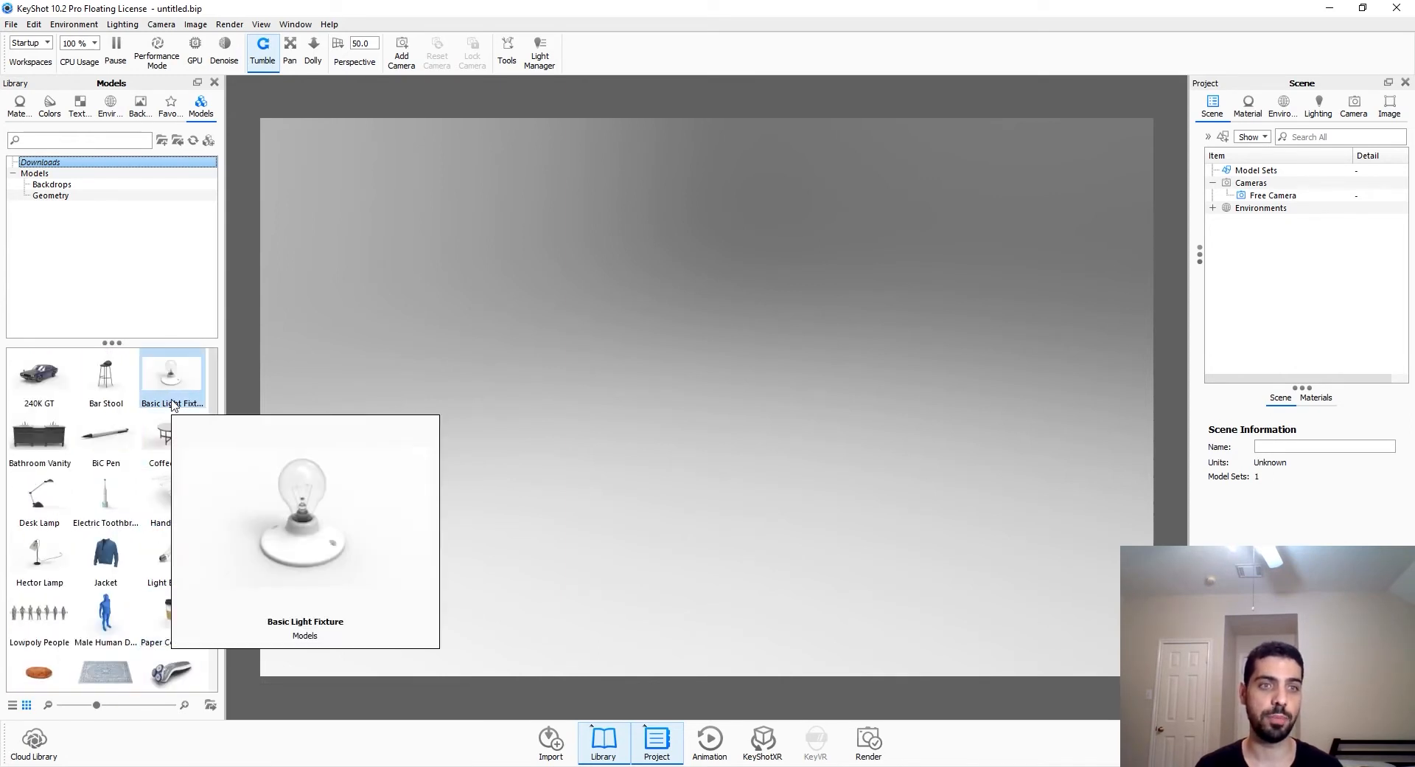
drag(175, 391, 654, 443)
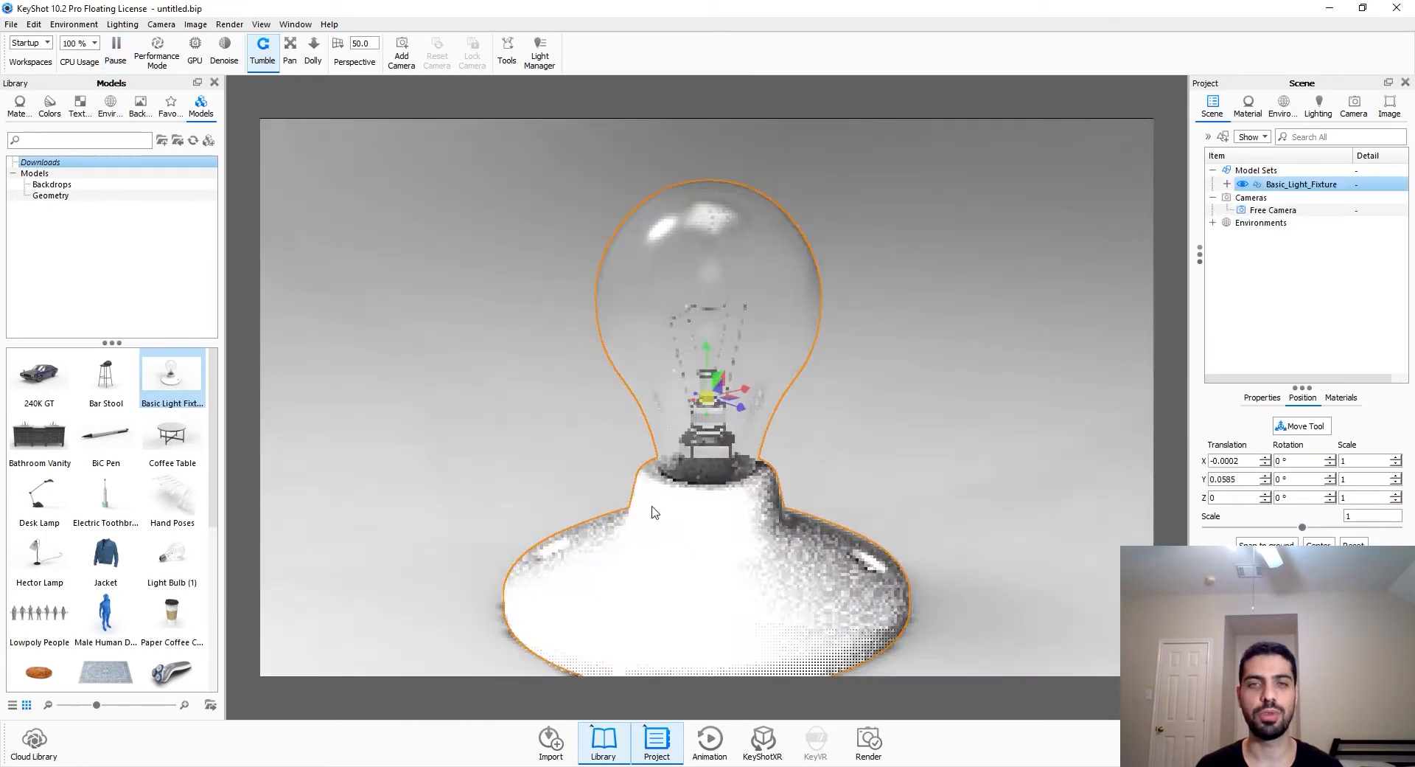
scroll(695, 499, up, 5)
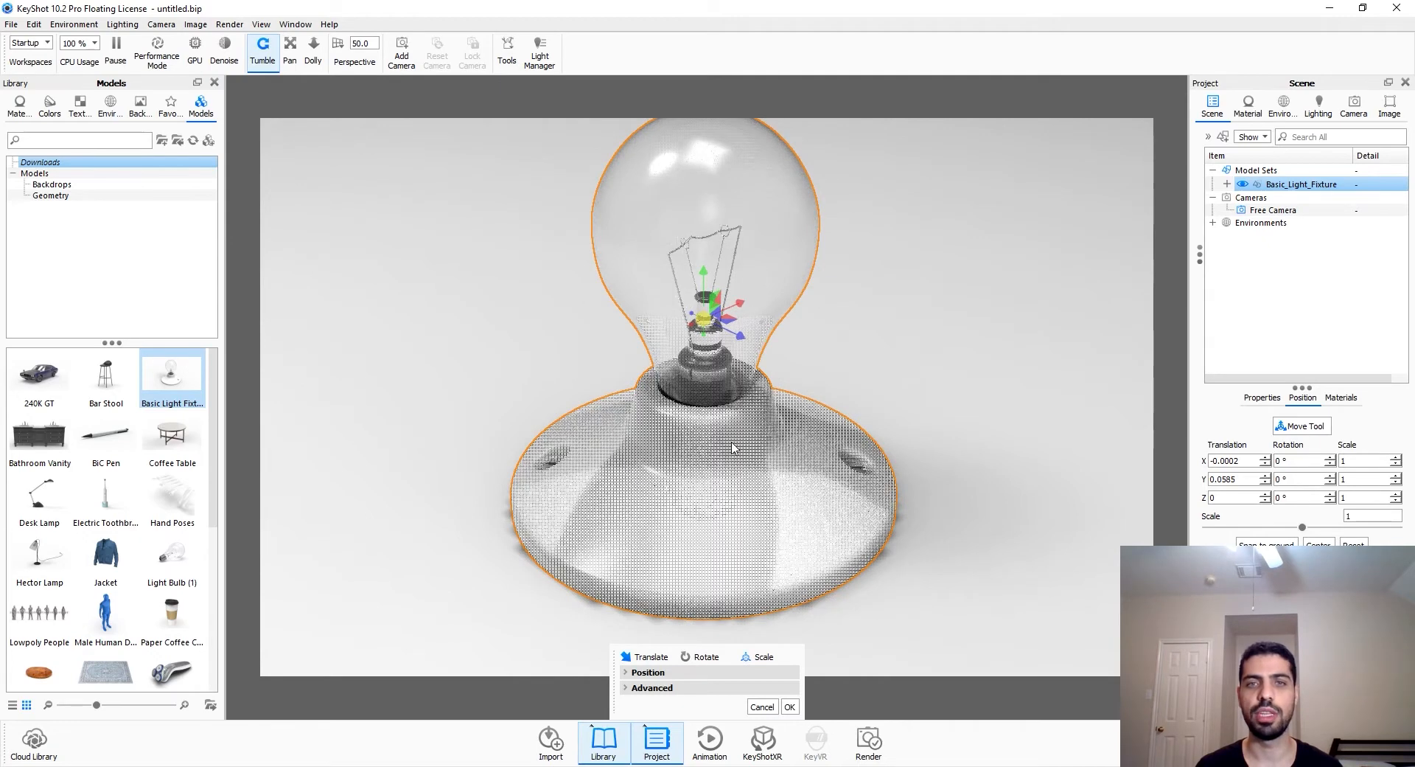
scroll(741, 505, down, 1)
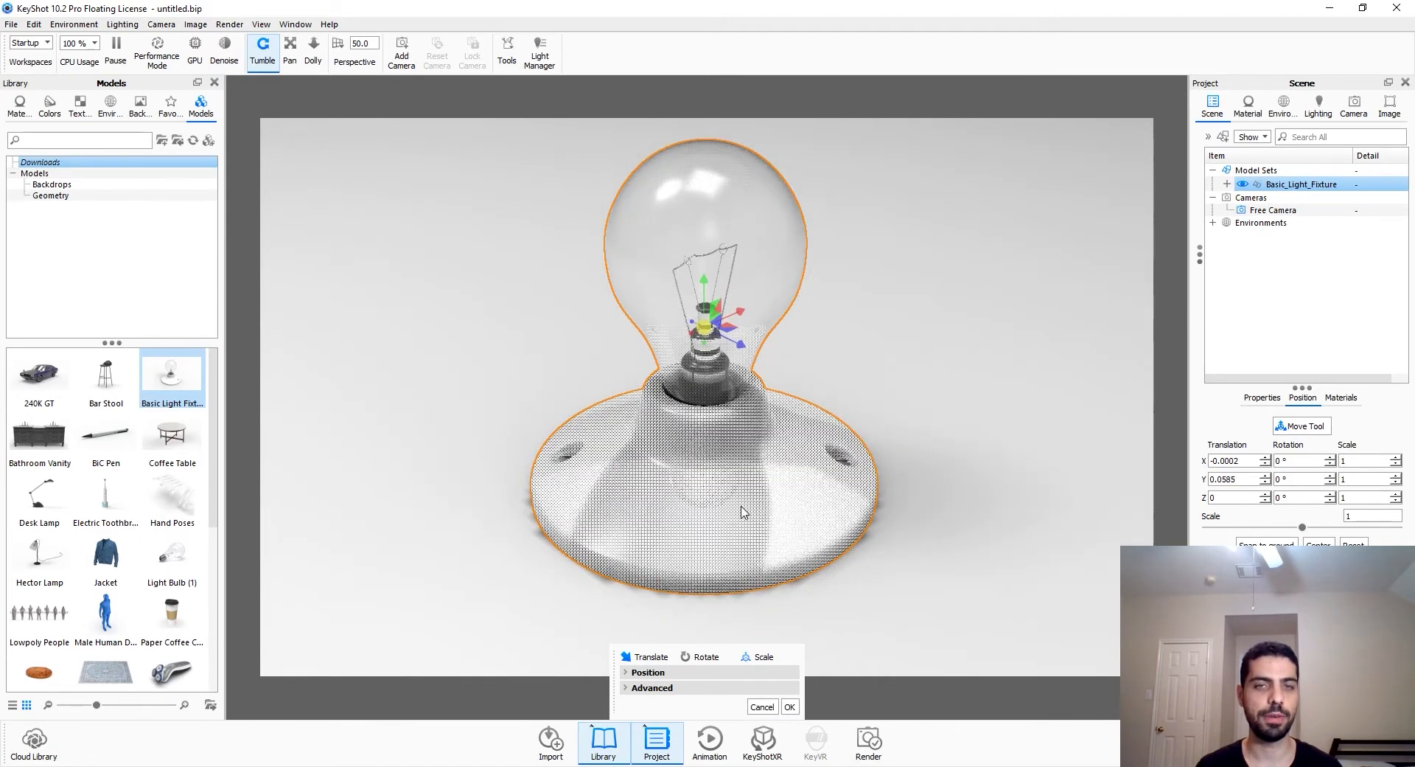
click(789, 707)
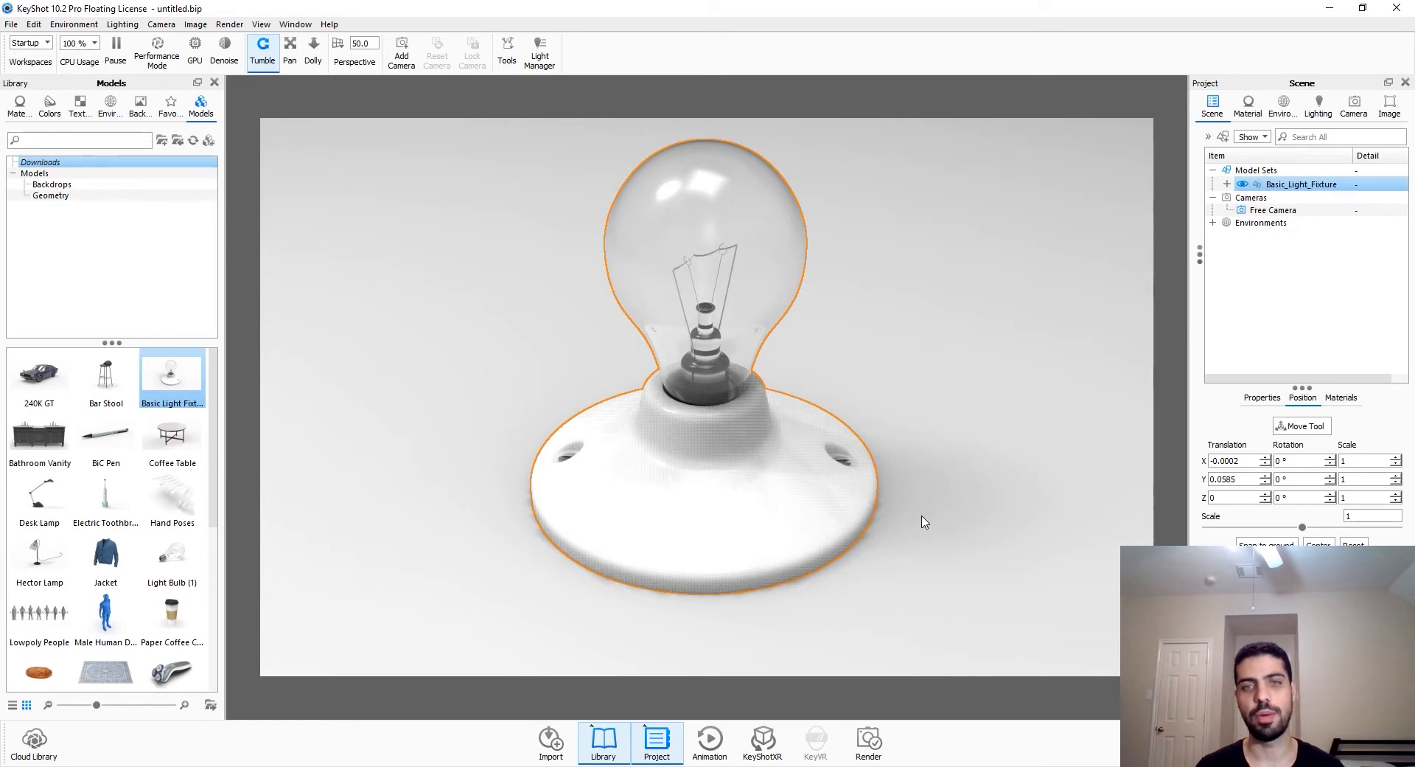
Hide the Light Bulb group of the Basic_Light_Fixture model so only the base and screws show
middle_drag(885, 422, 887, 443)
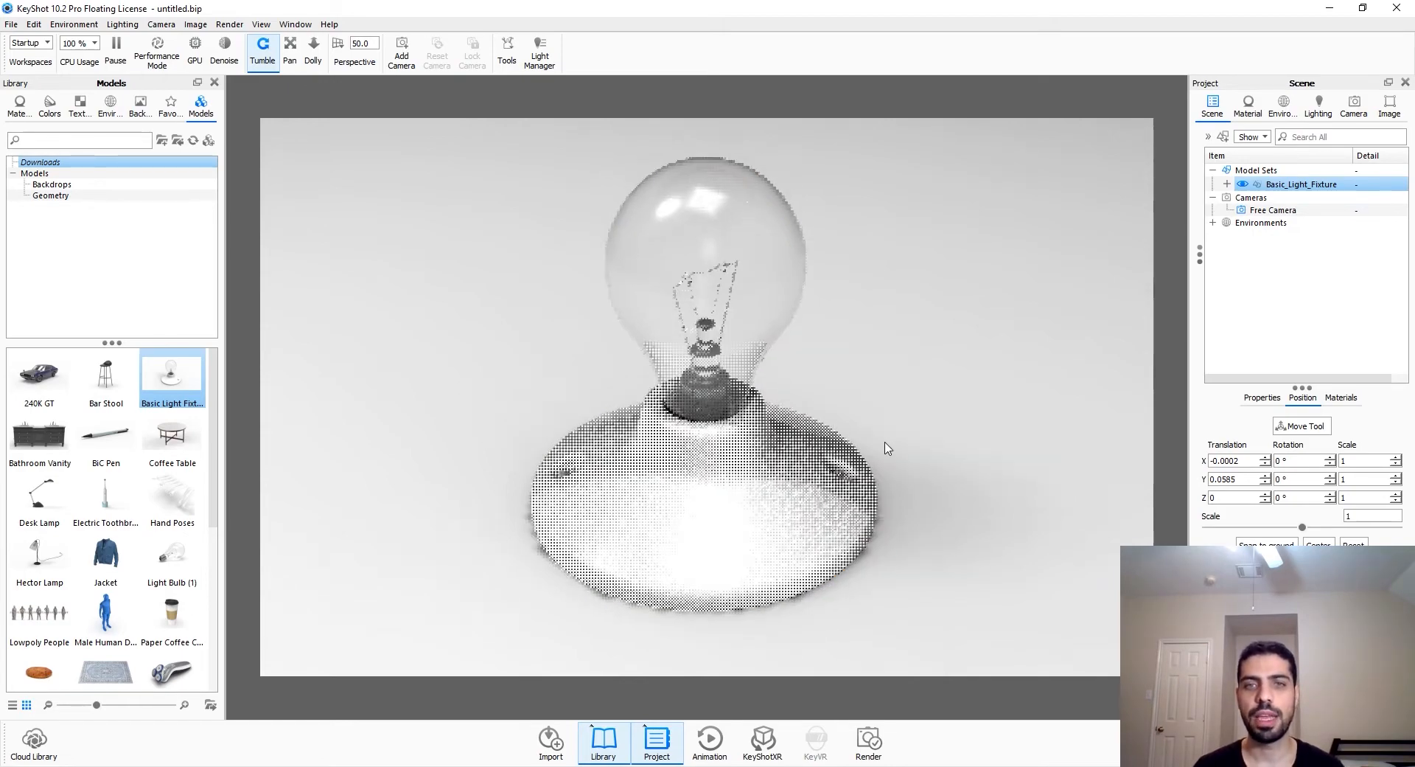
drag(944, 566, 562, 571)
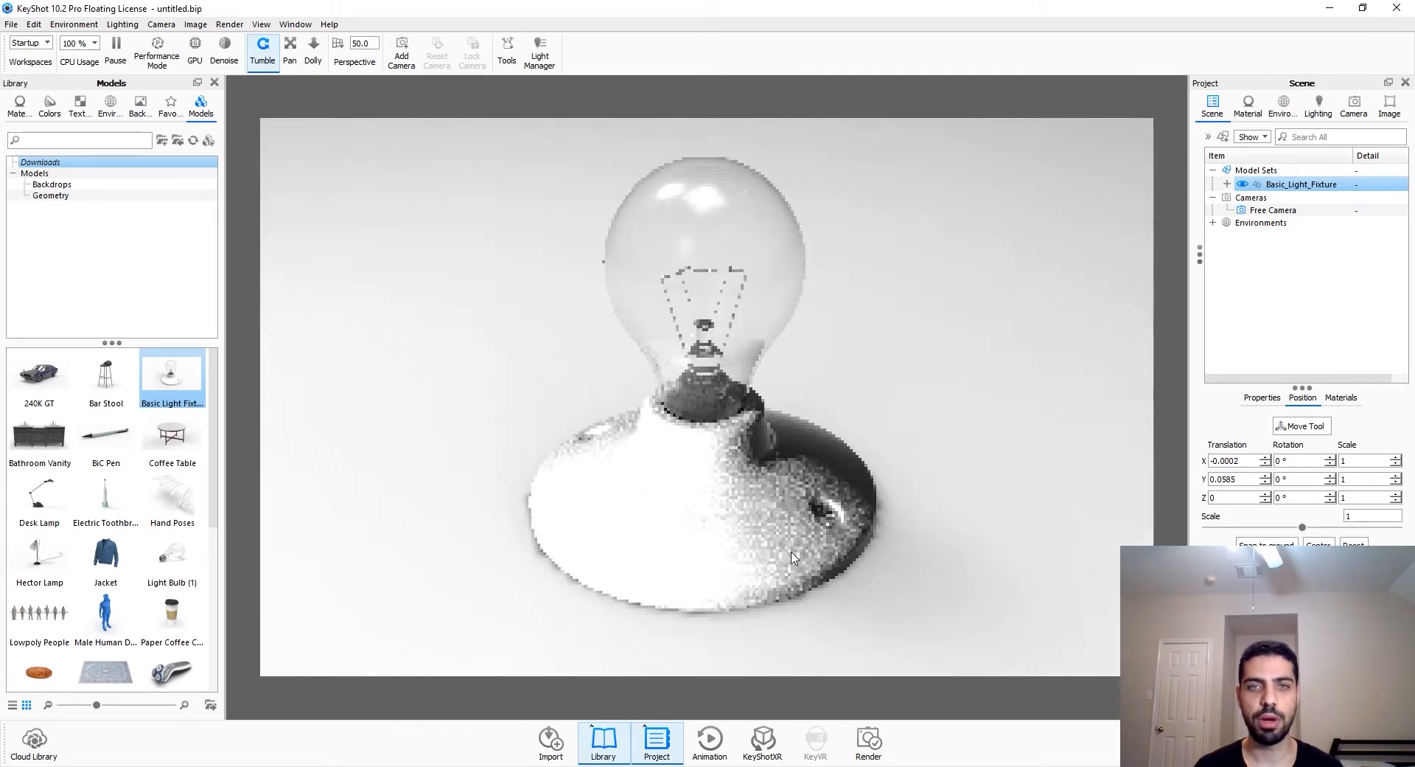
click(1227, 184)
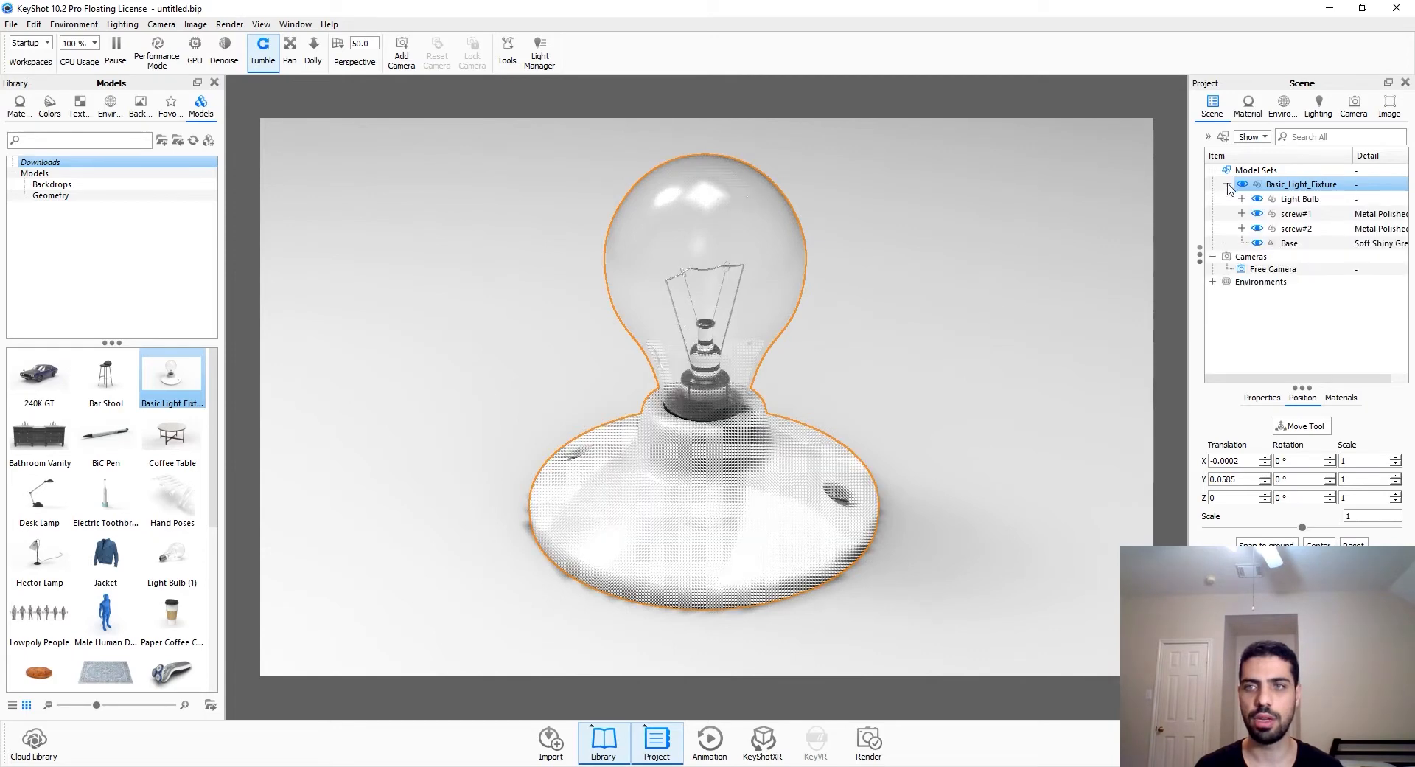
click(1259, 201)
click(1258, 199)
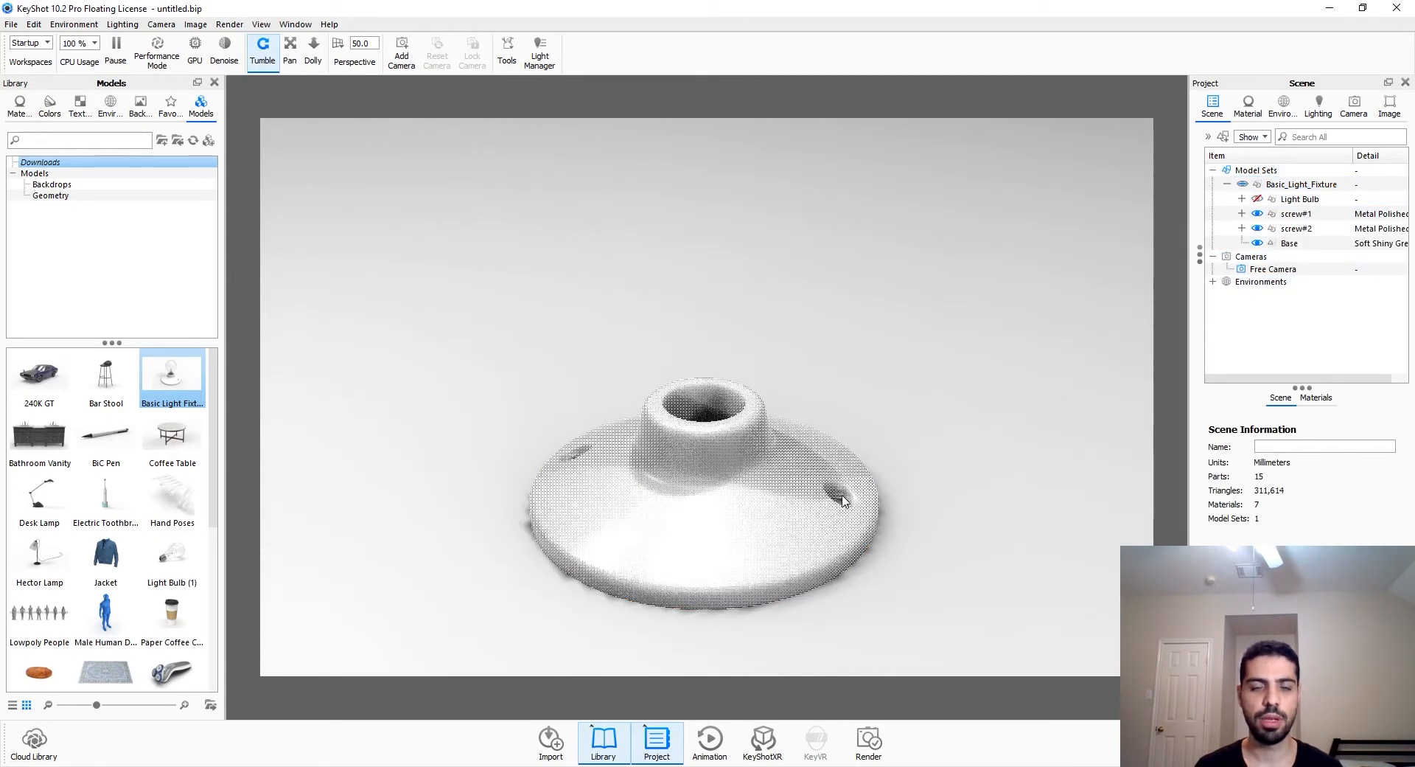
Open the Soft Shiny Grey material of the fixture base in the Material Graph
drag(784, 553, 786, 594)
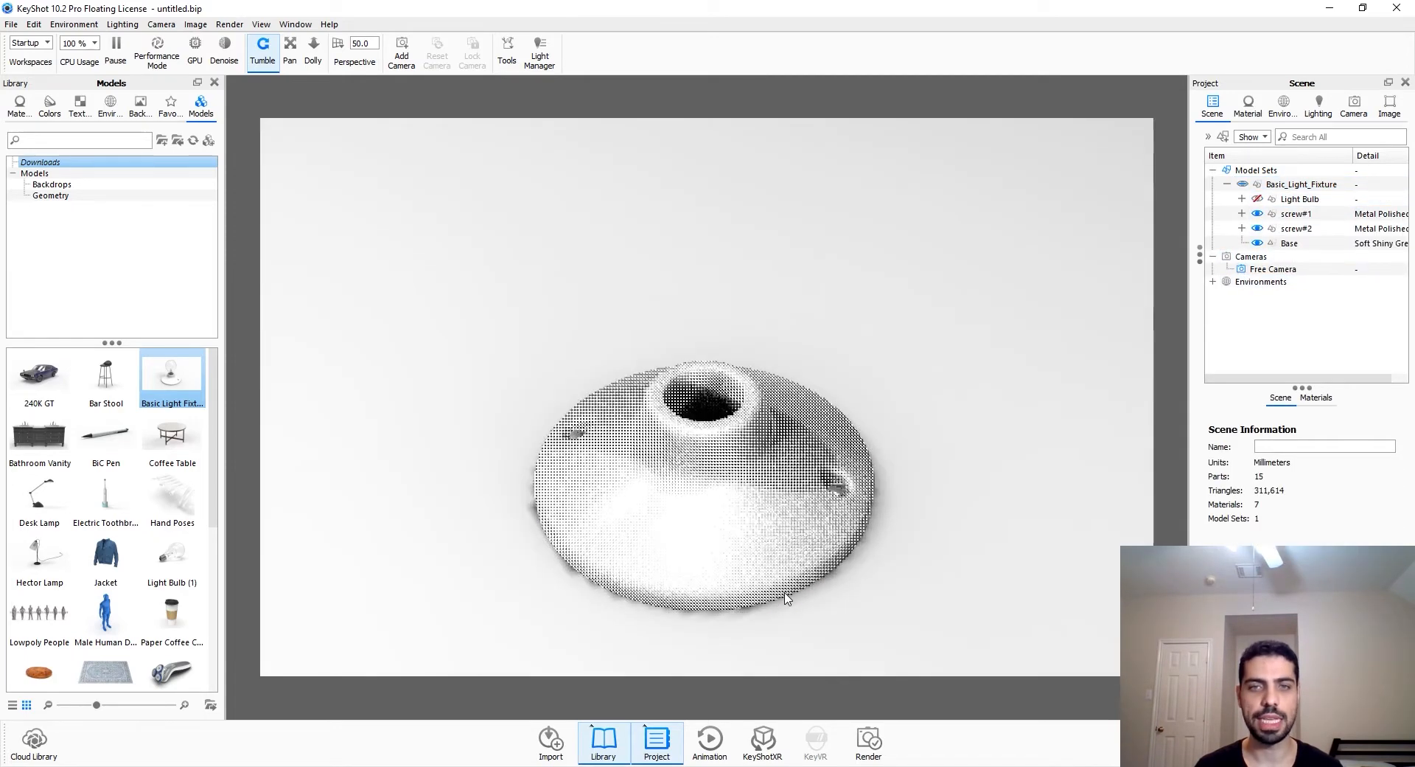
double_click(752, 521)
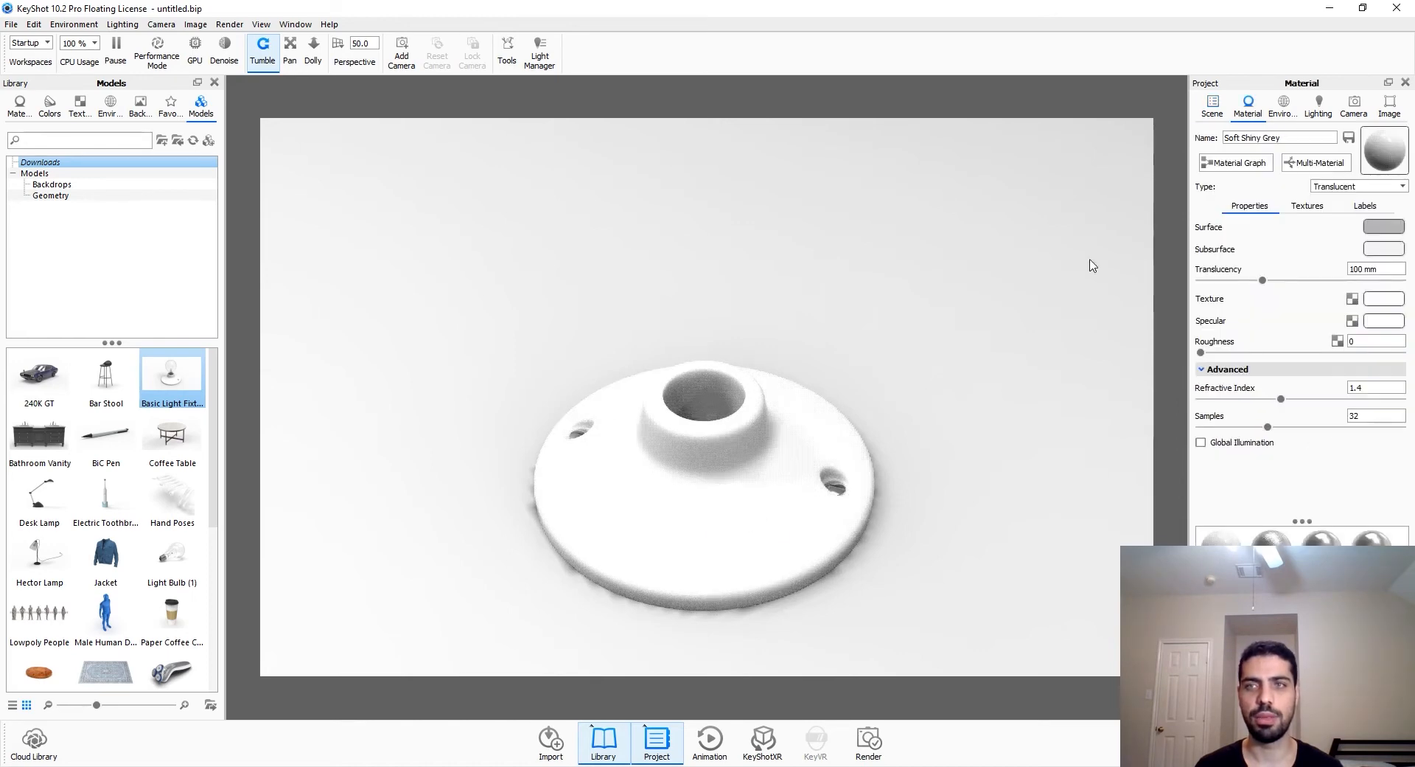
click(1235, 162)
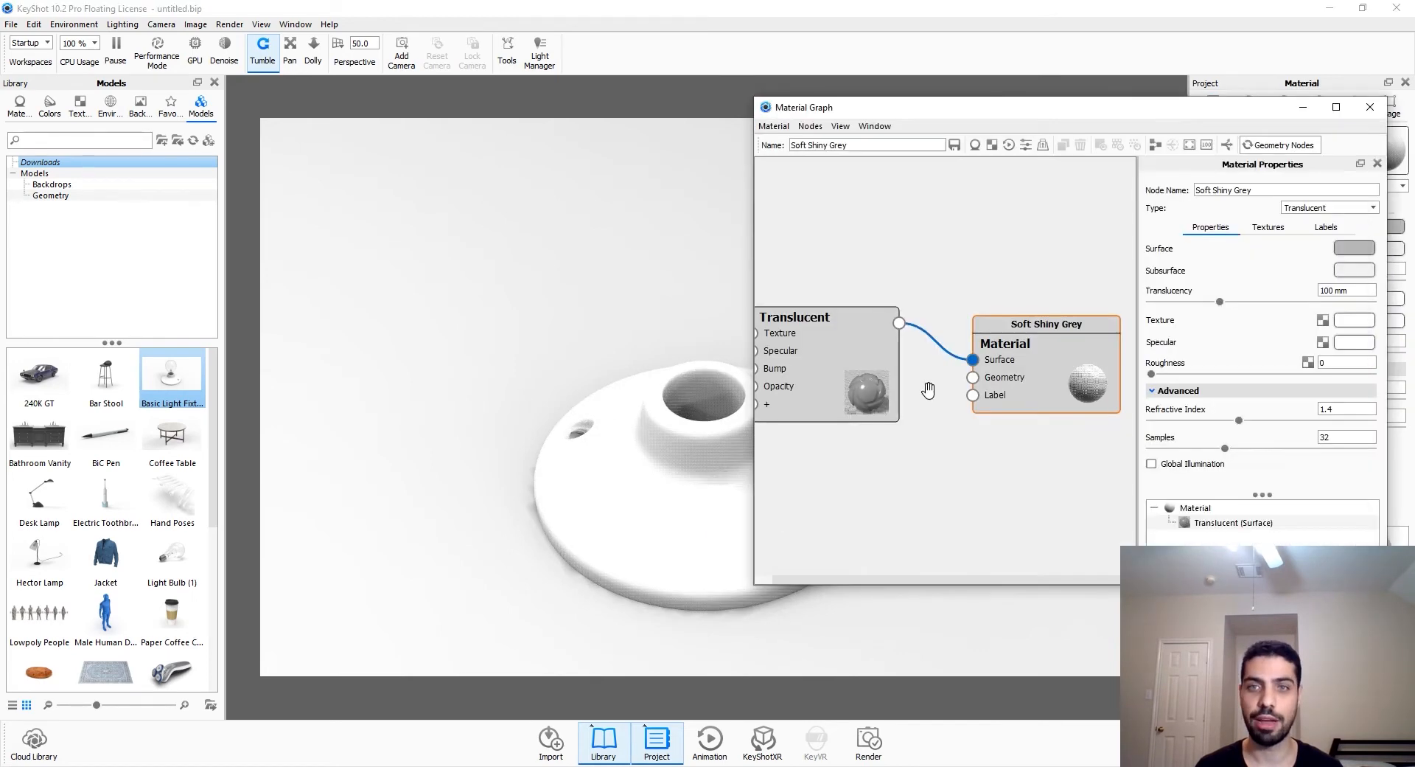
scroll(910, 458, down, 4)
Look through the available texture node types and the library's Bump Maps, Color Maps and Displacement Maps textures
right_click(869, 499)
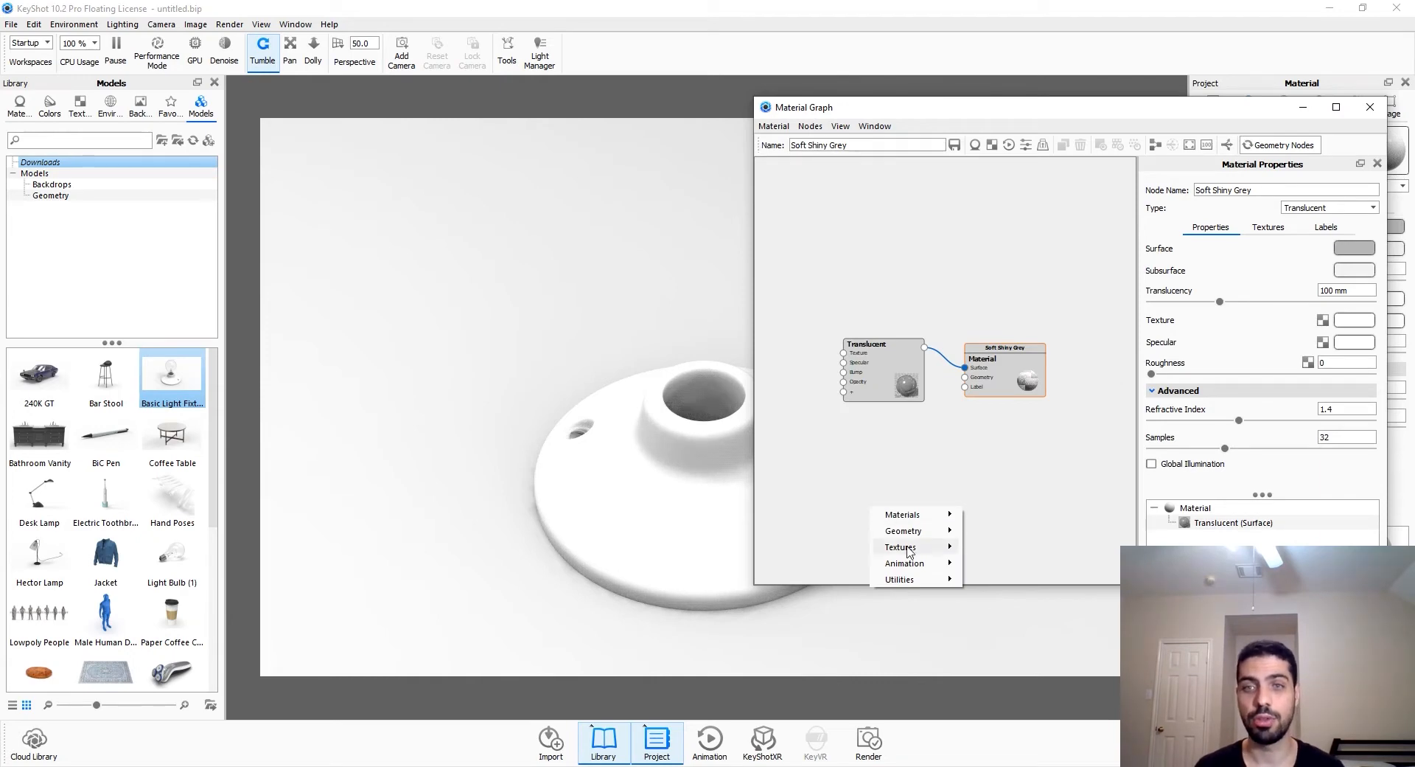
mouse_move(901, 546)
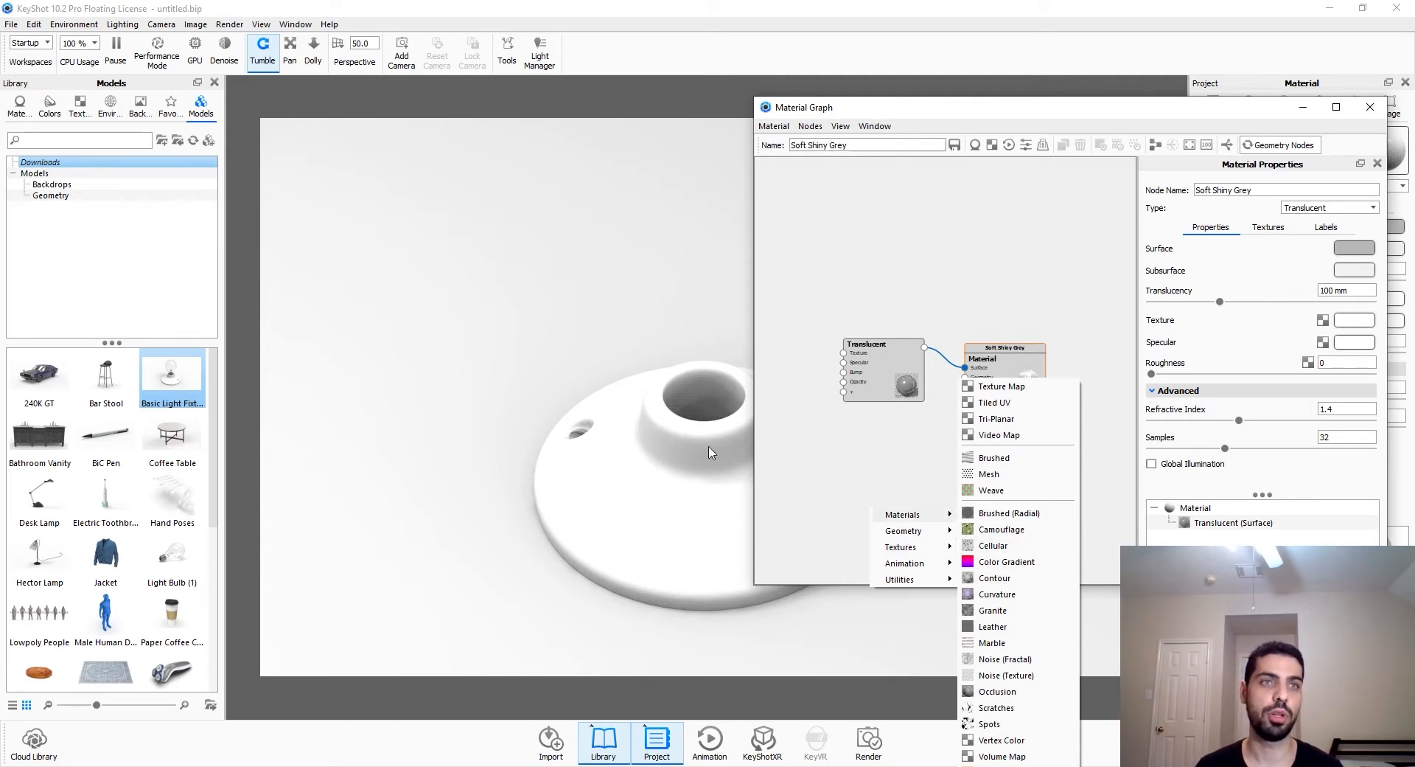
click(113, 216)
click(77, 107)
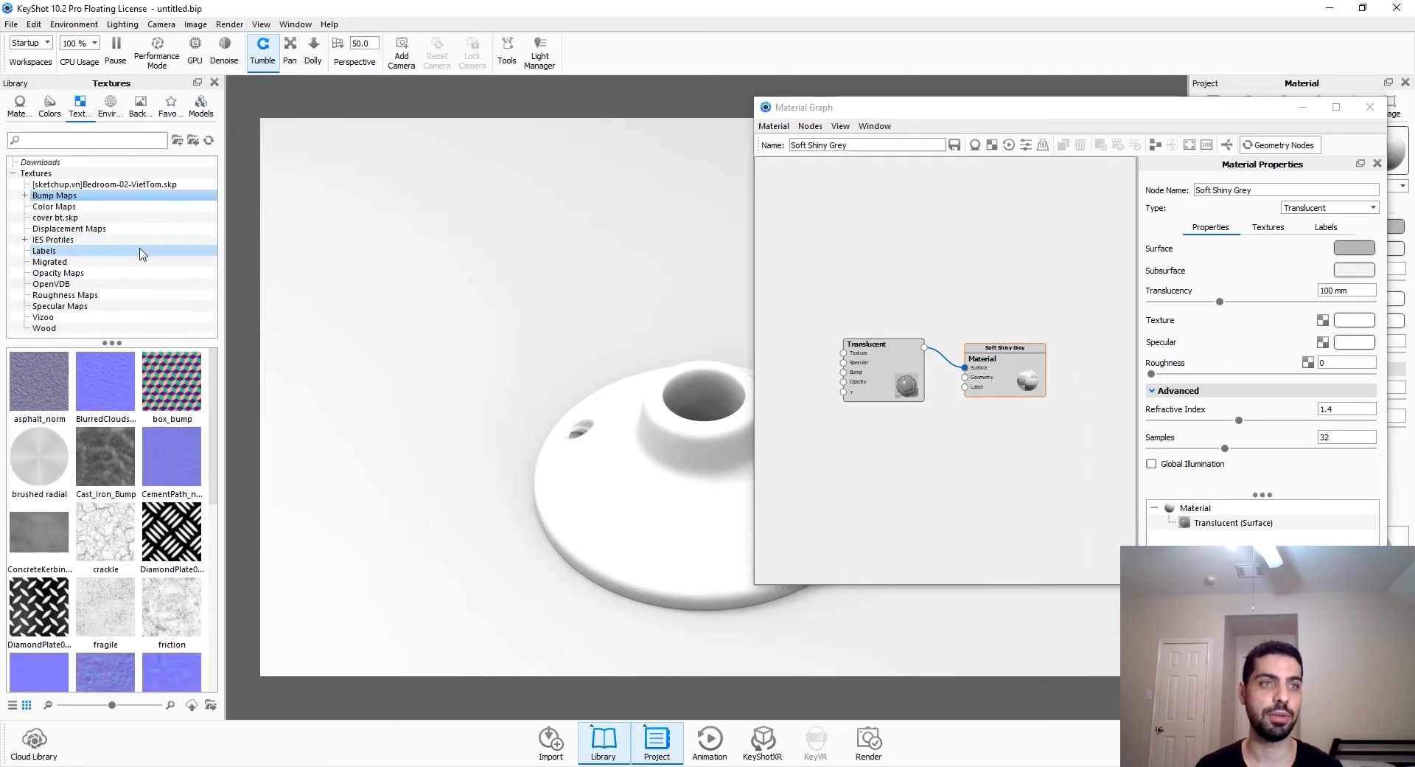
click(103, 207)
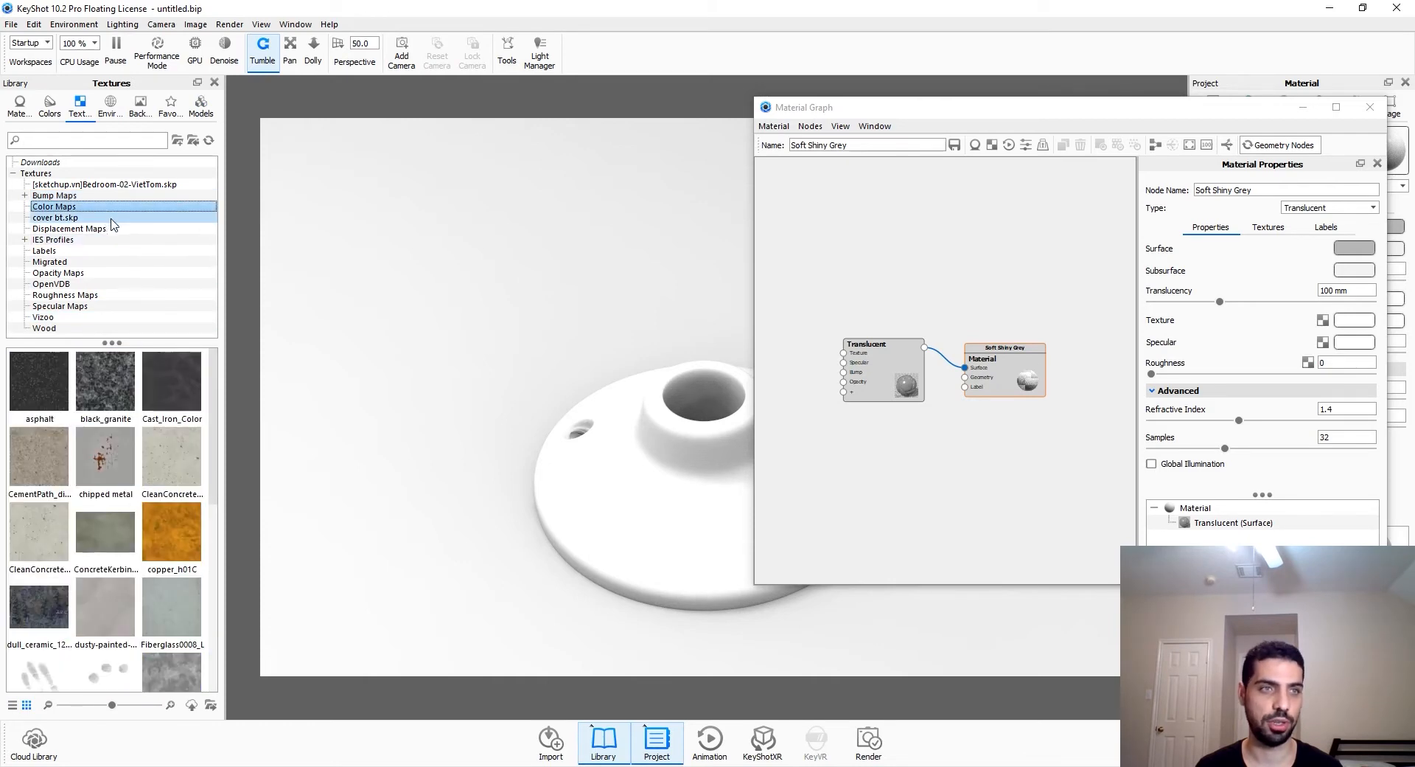
click(111, 229)
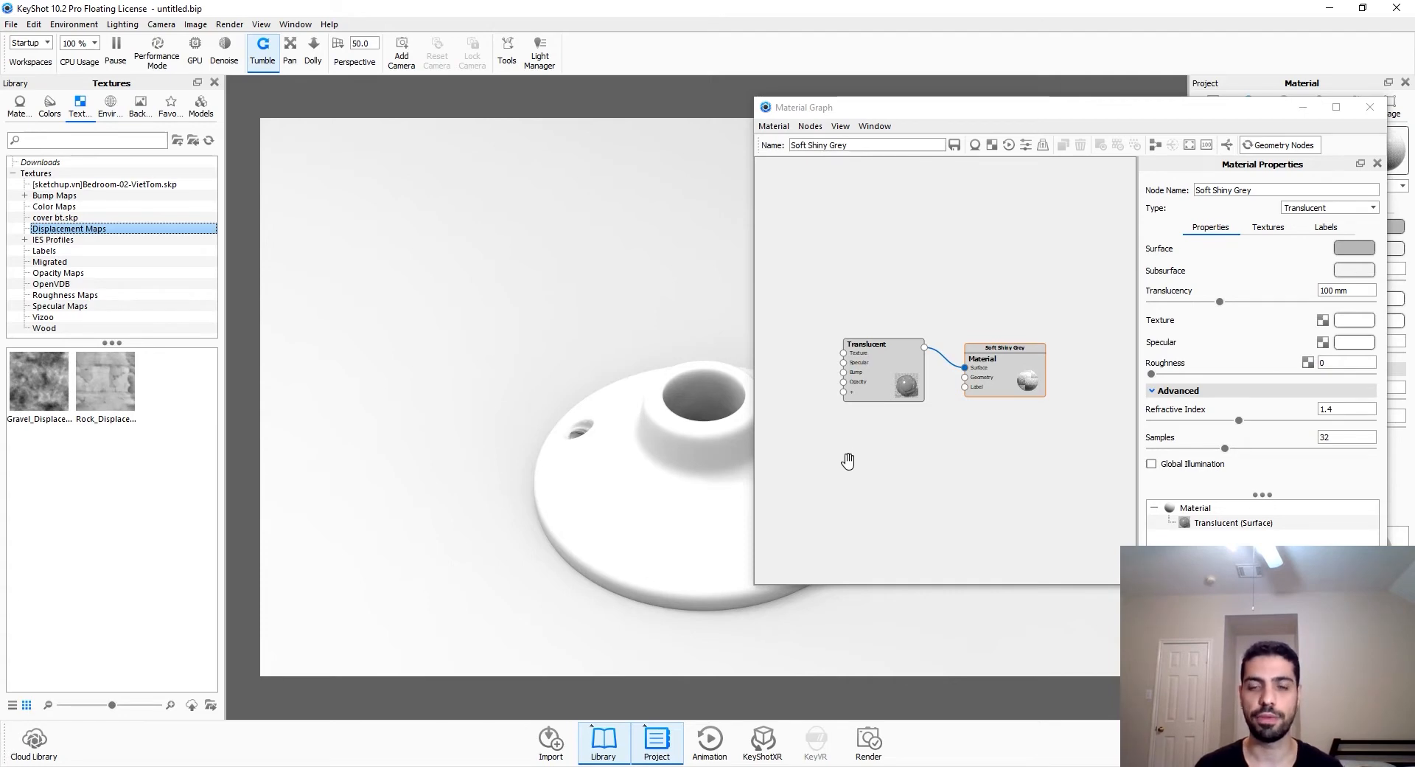
drag(737, 461, 381, 417)
right_click(877, 459)
mouse_move(926, 504)
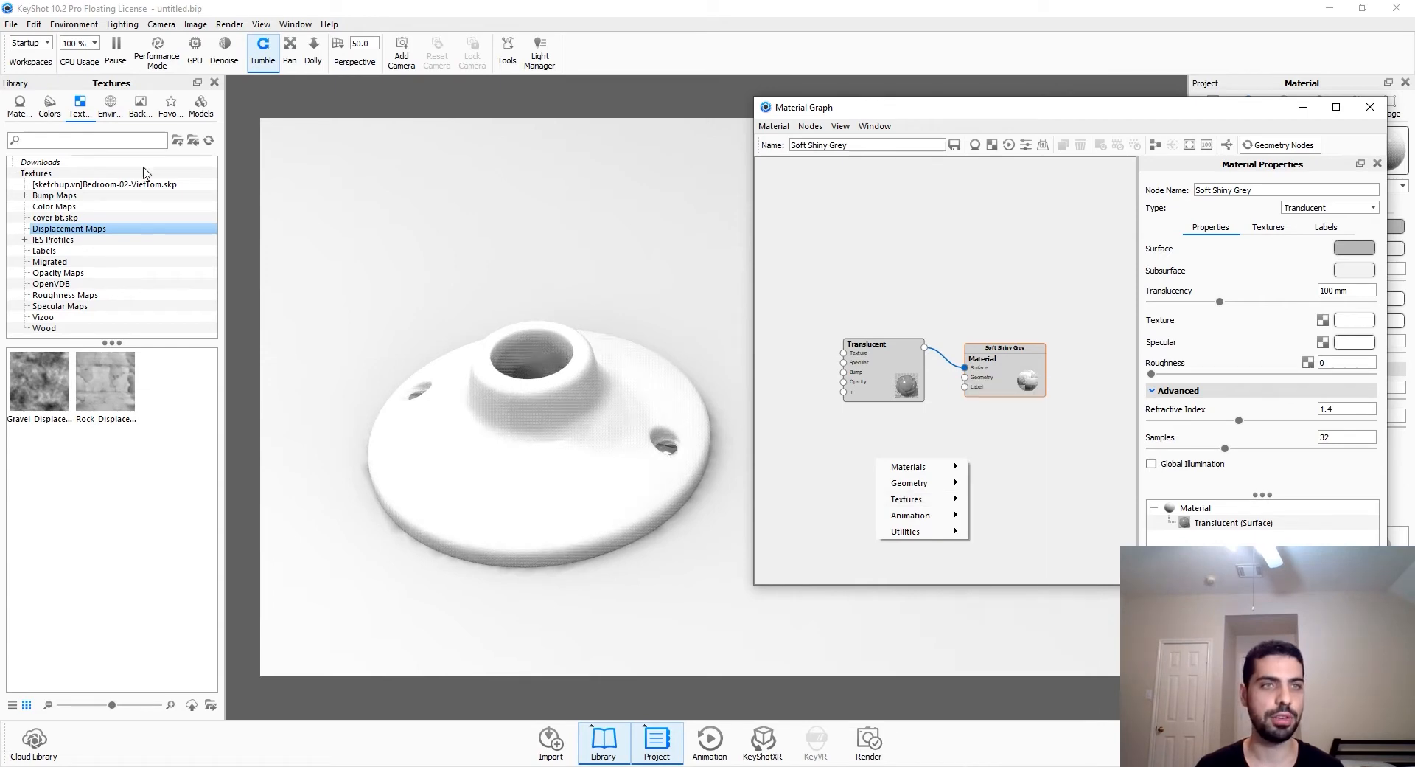
Add the black_walnut texture from the Wood library folder to the material graph as a texture map node
click(116, 320)
click(116, 329)
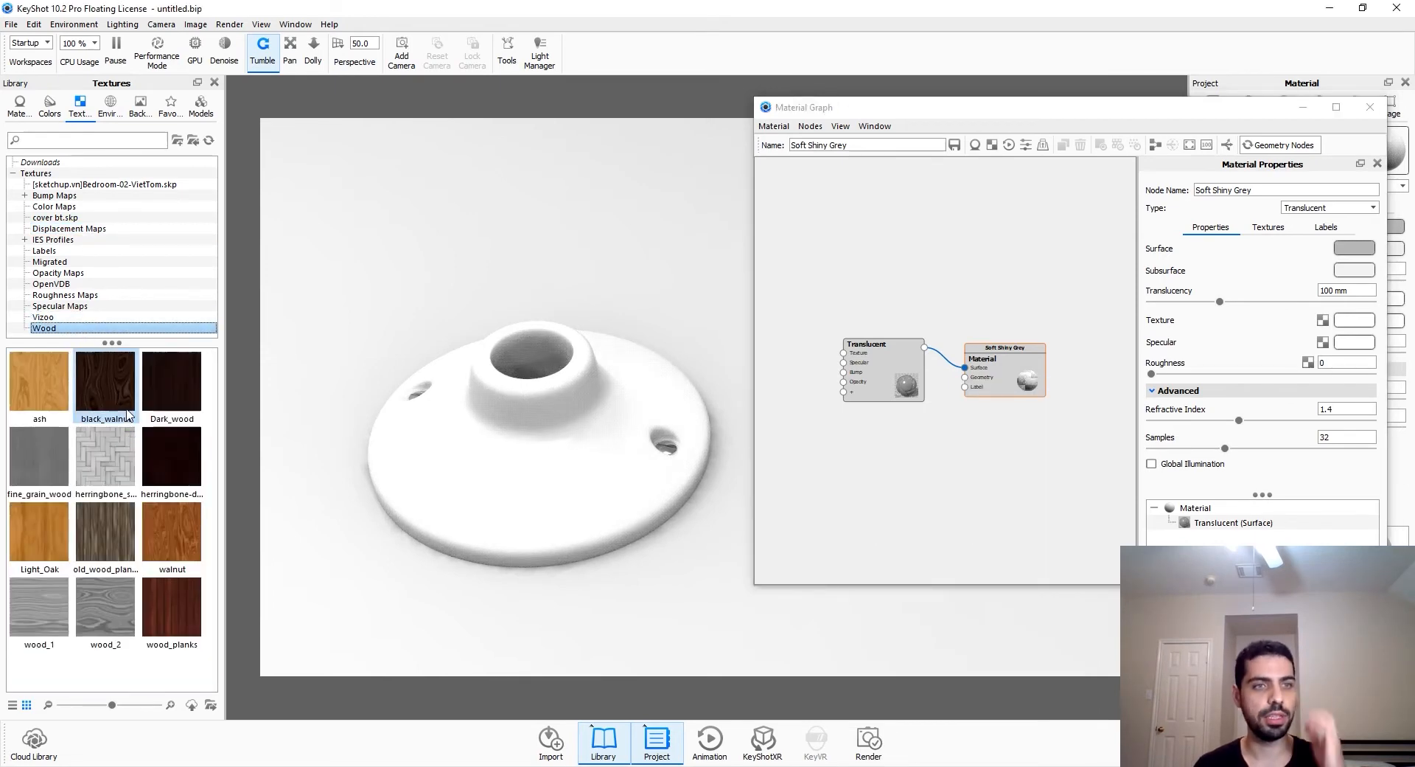
mouse_move(127, 406)
drag(125, 400, 841, 493)
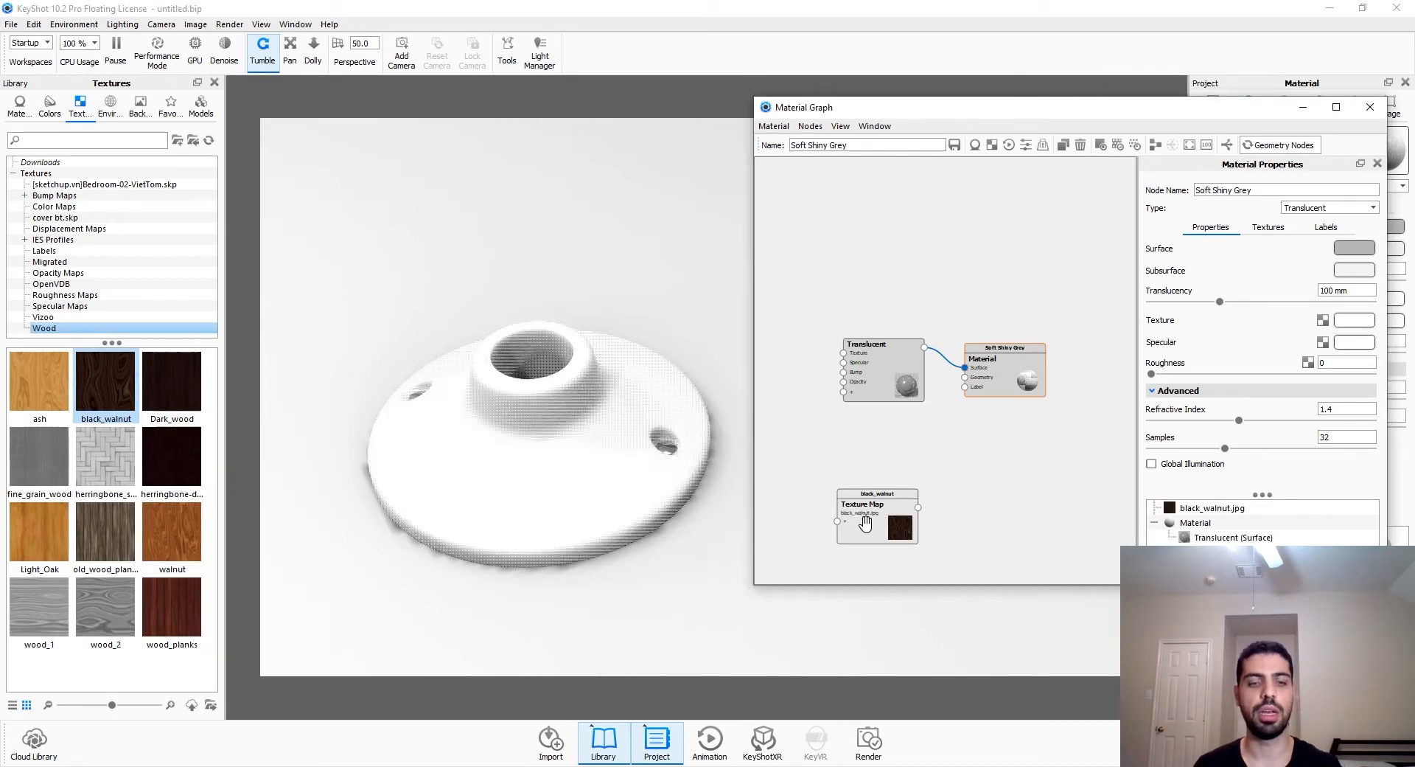
Preview the black_walnut texture on the base and set its linked width and height to 85 mm
click(866, 522)
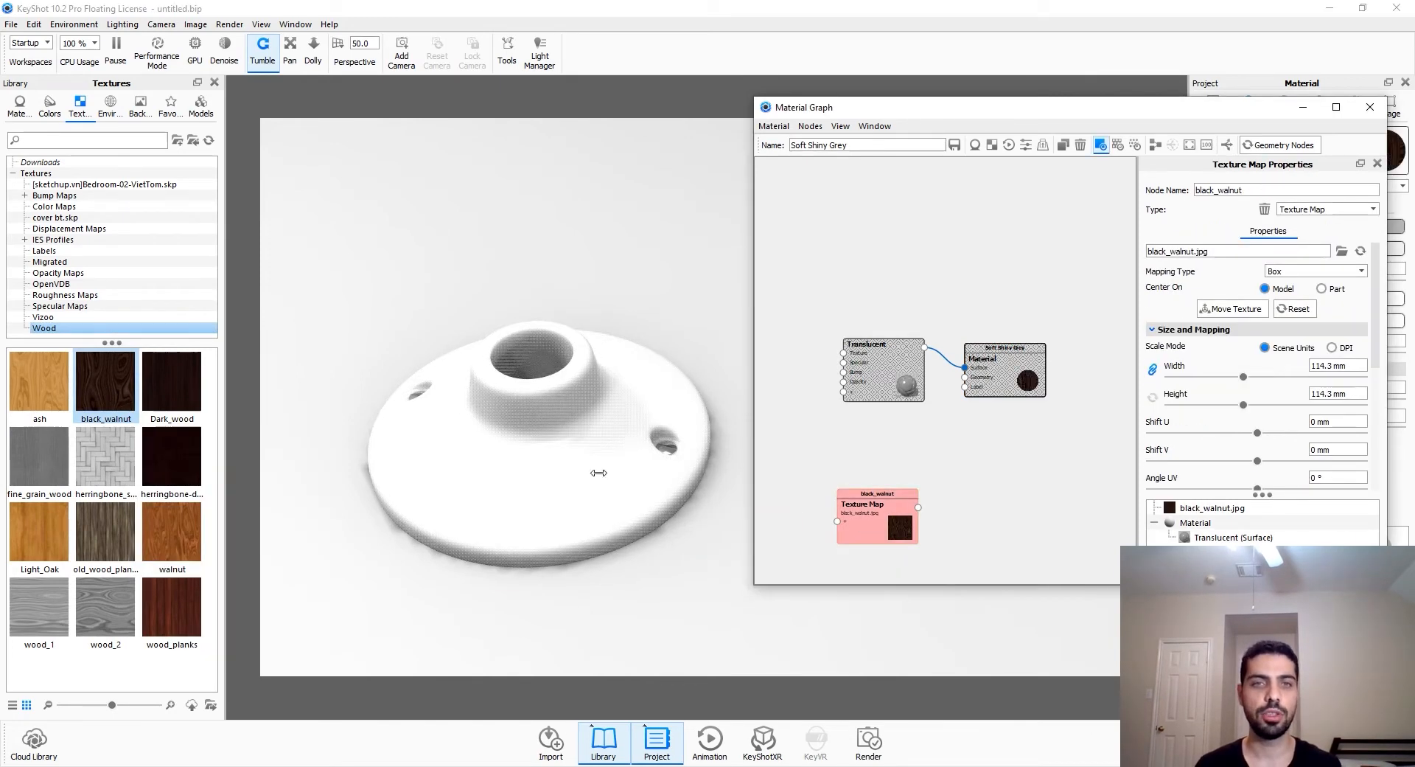
drag(596, 426, 569, 463)
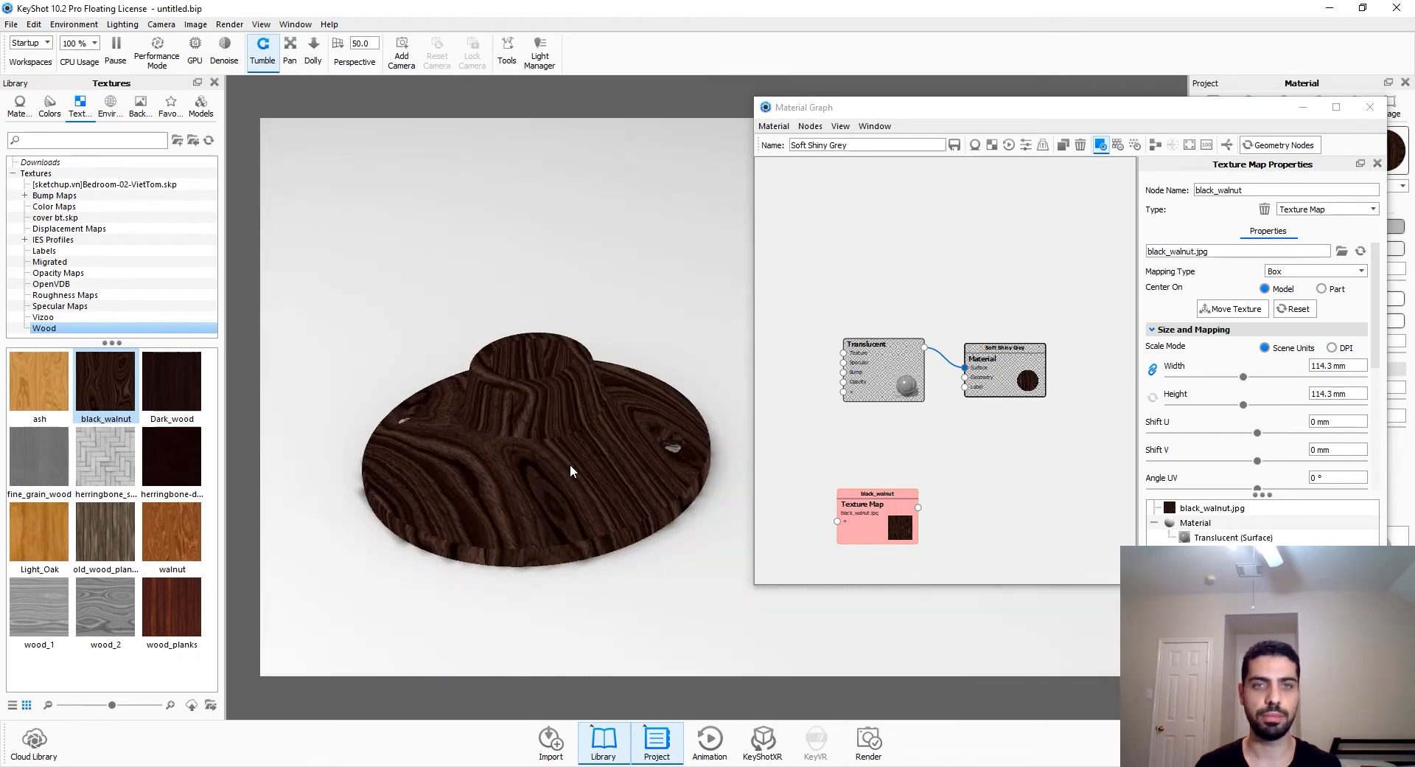
drag(535, 533, 550, 441)
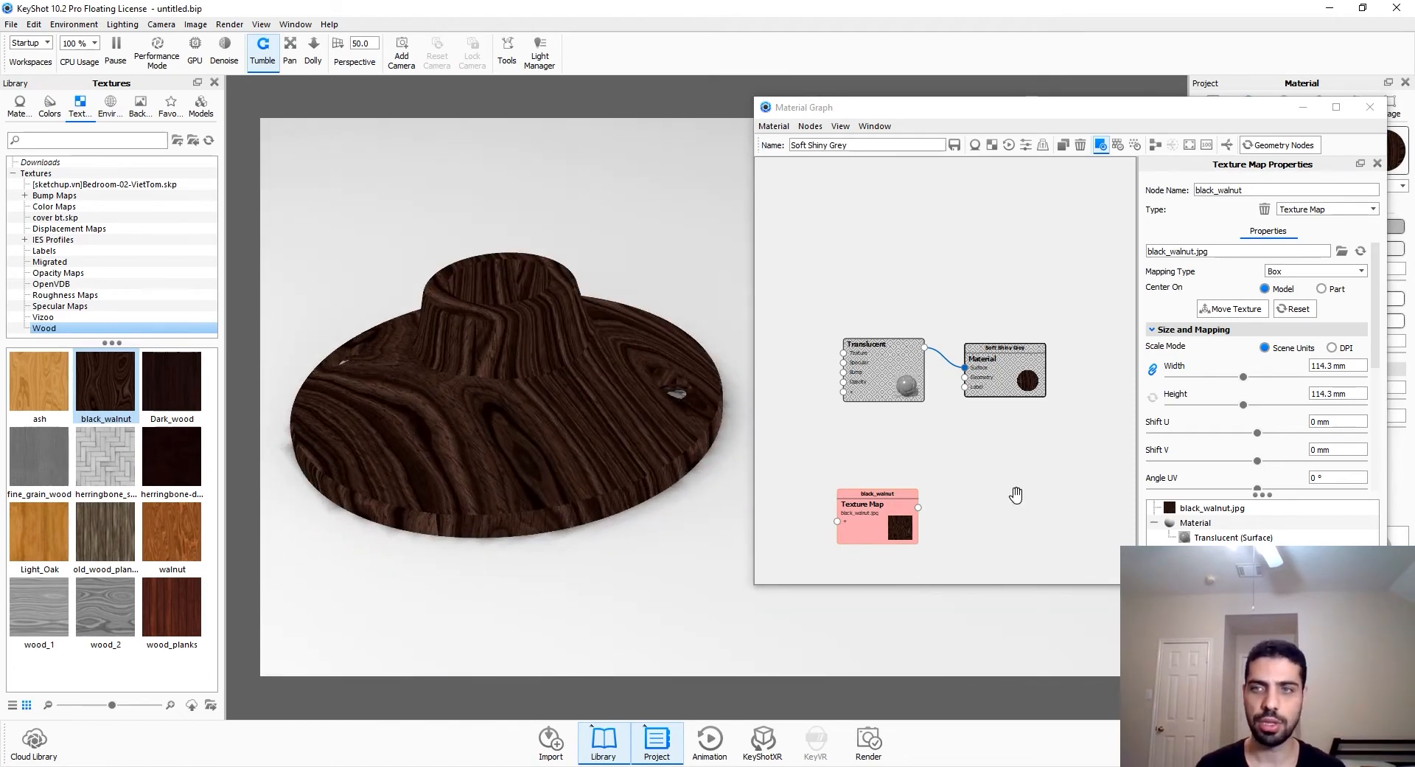
drag(1358, 366, 1318, 365)
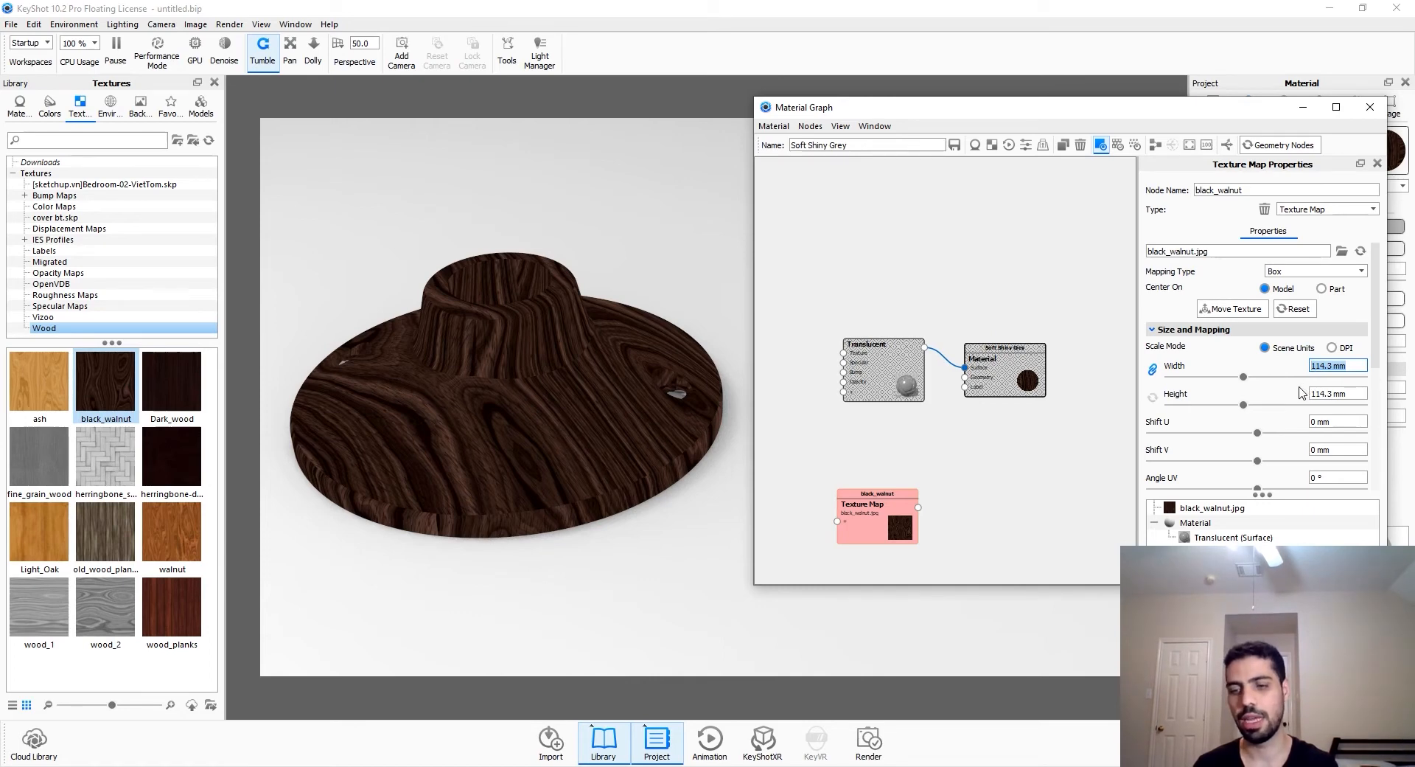
text(85)
key(Return)
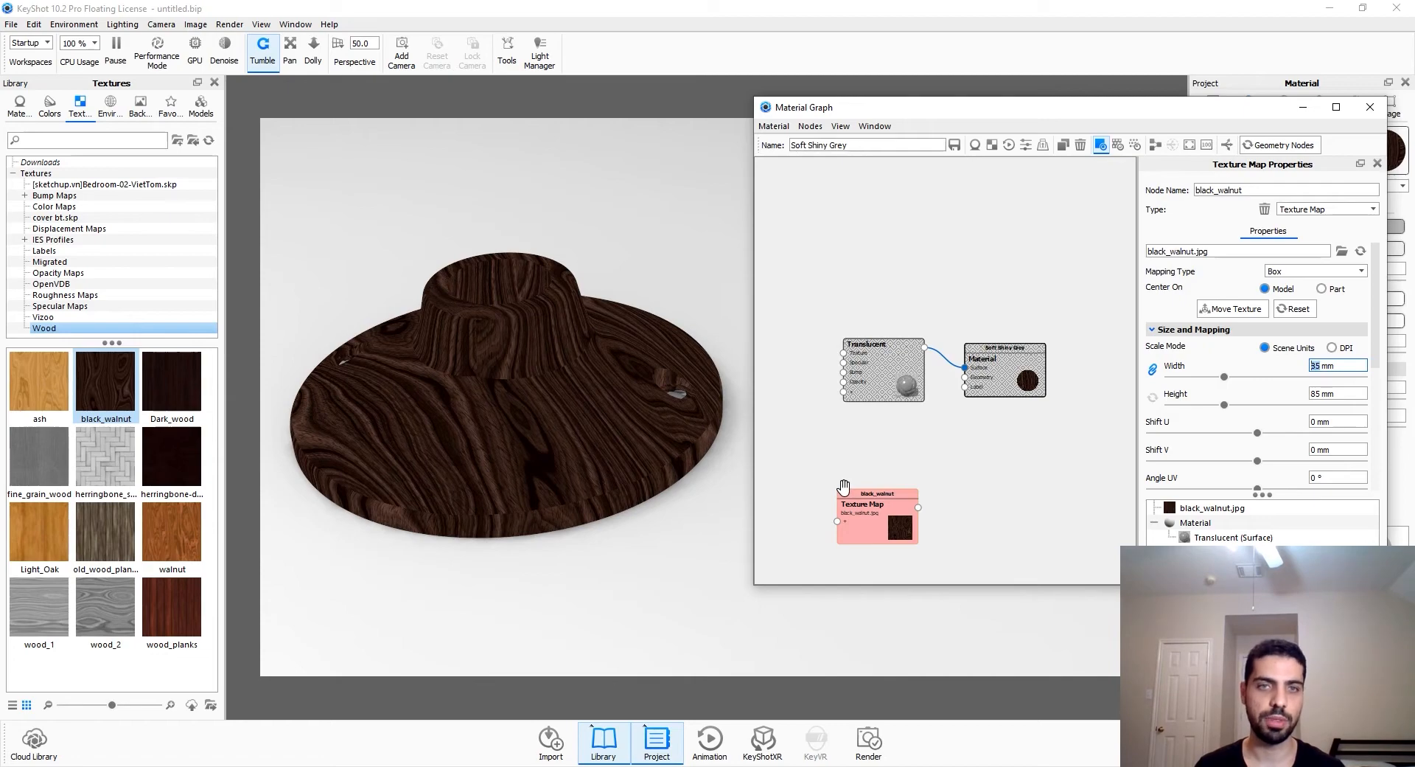
drag(855, 525, 816, 513)
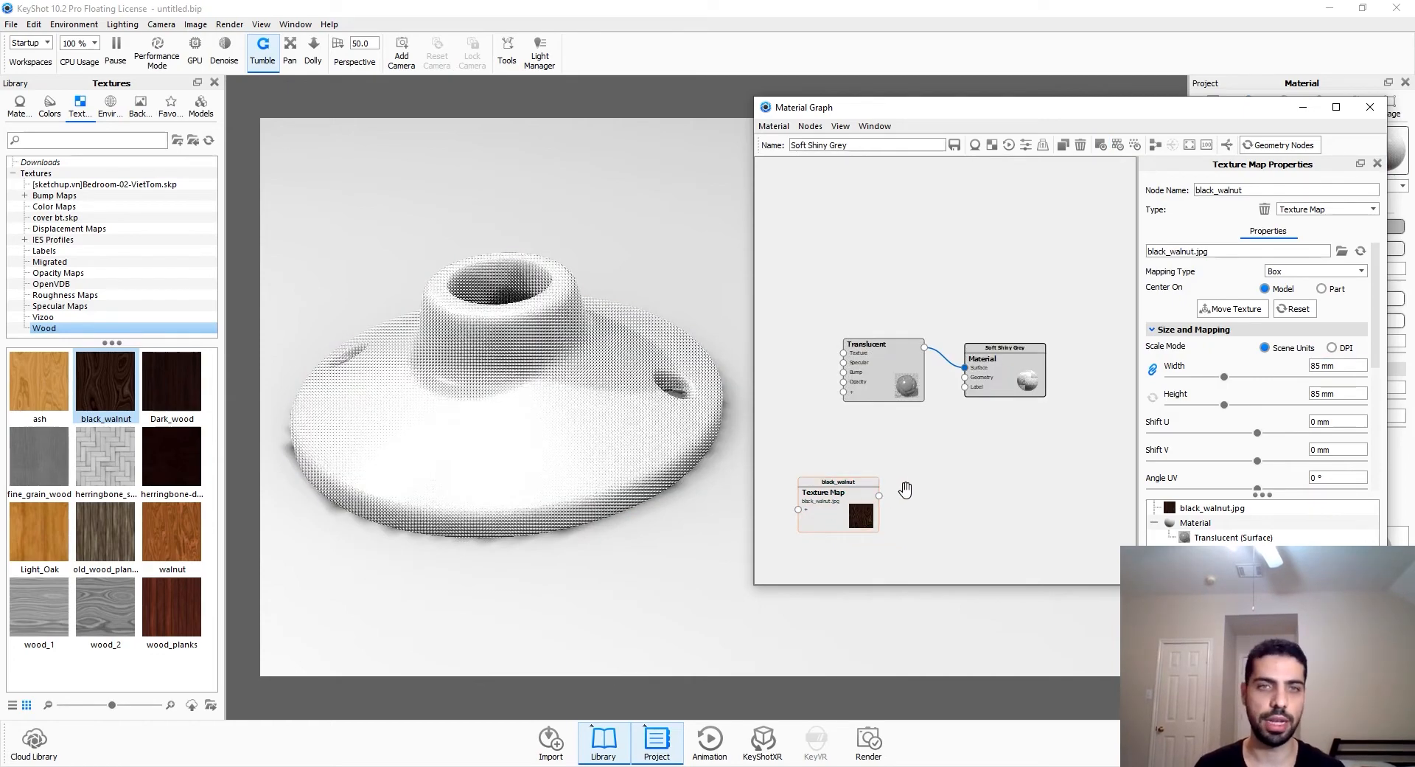
Add a Displace geometry node, feeding it with the black_walnut texture and connecting it to the material's Geometry input
right_click(927, 457)
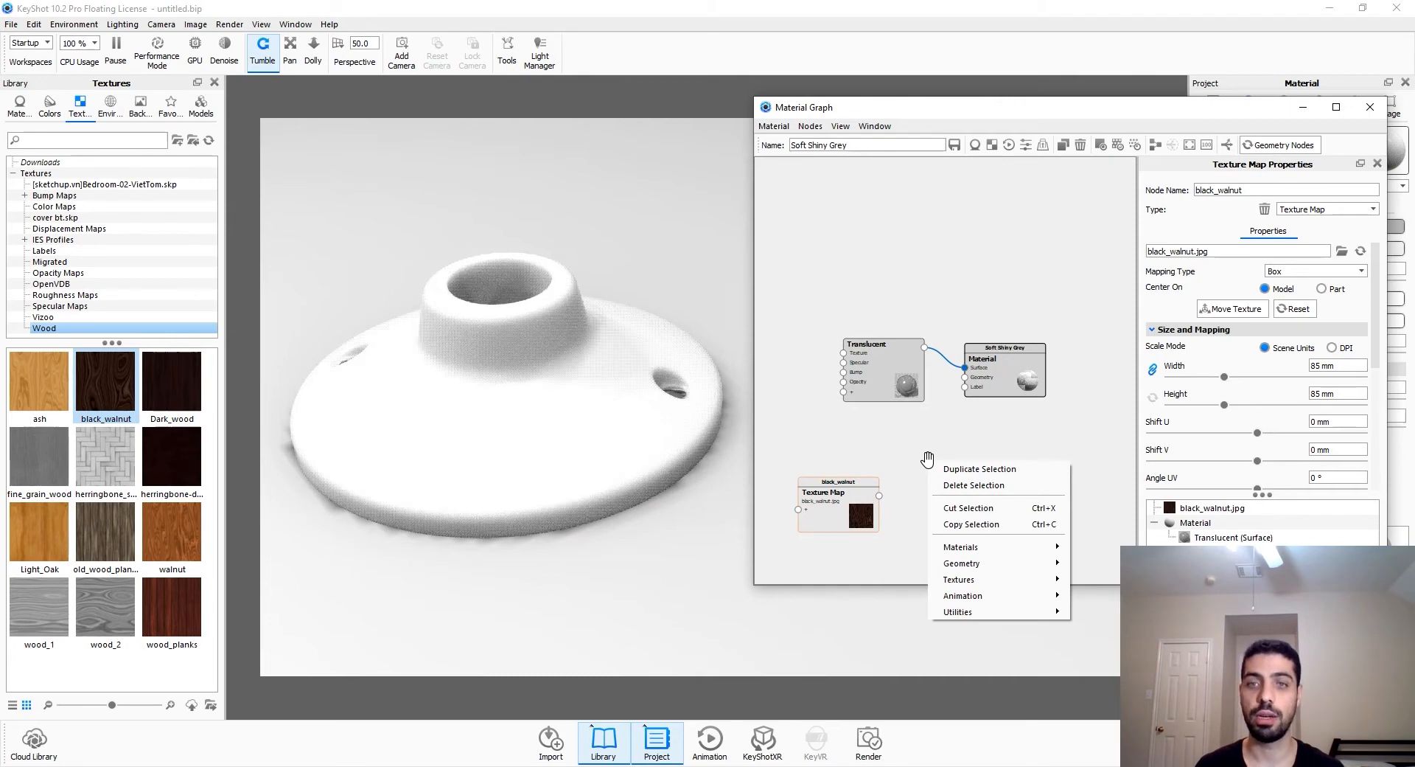
mouse_move(1023, 566)
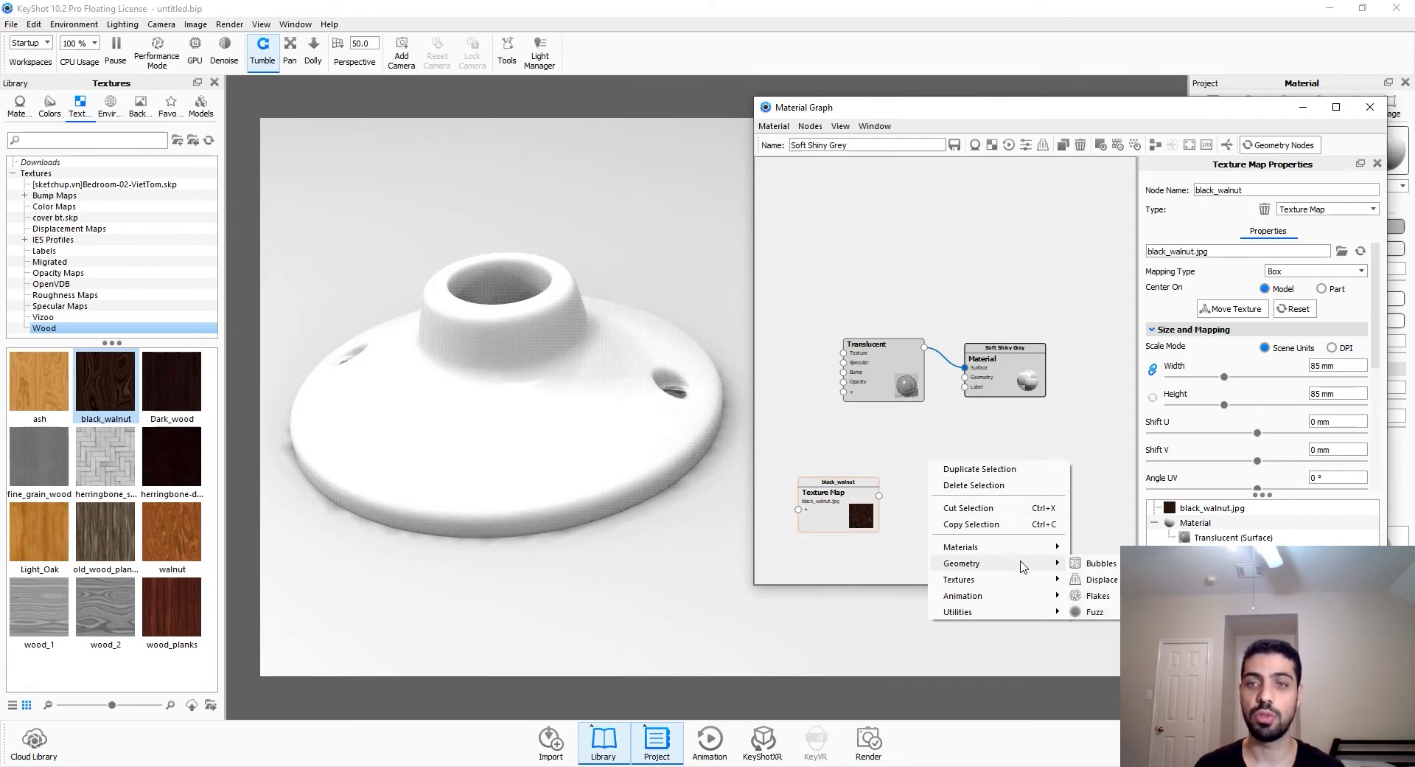
click(1099, 580)
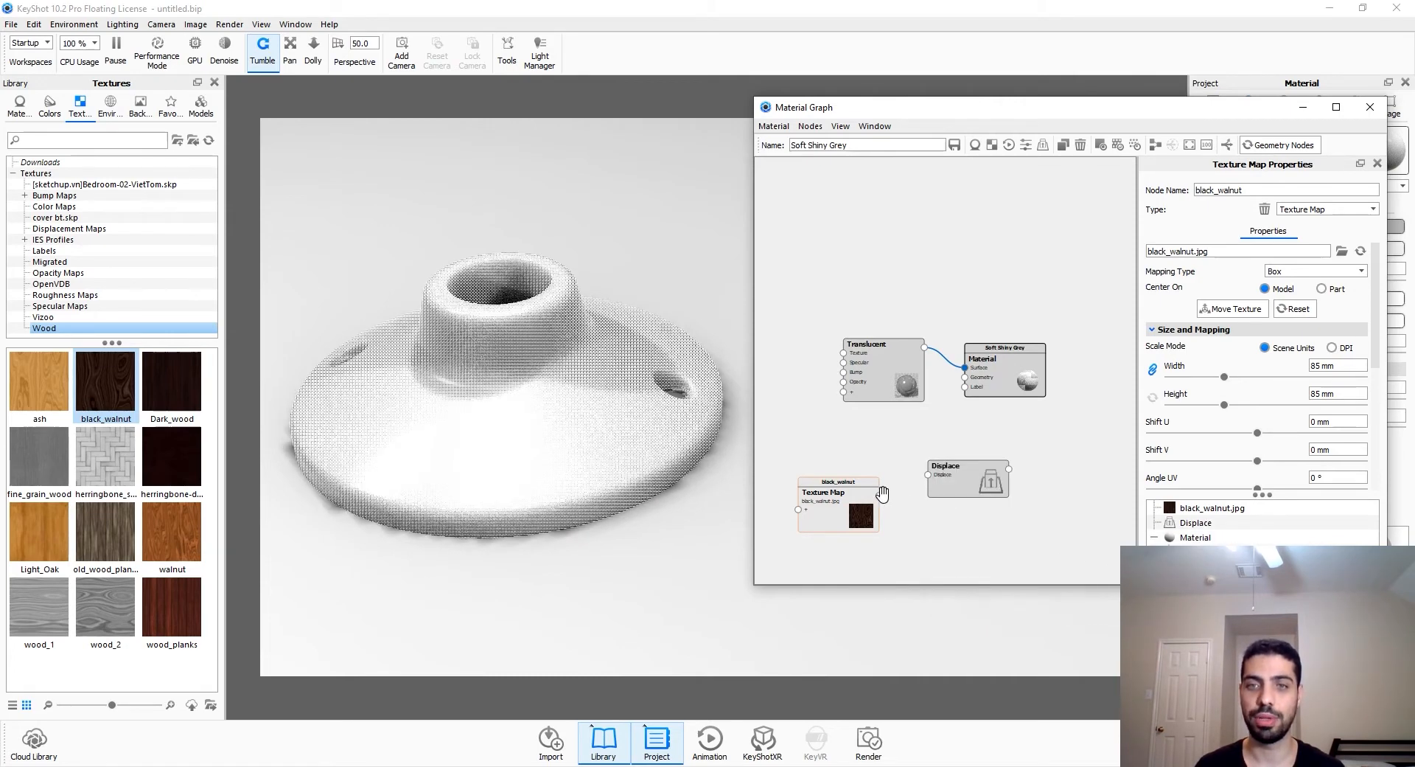
drag(880, 494, 965, 377)
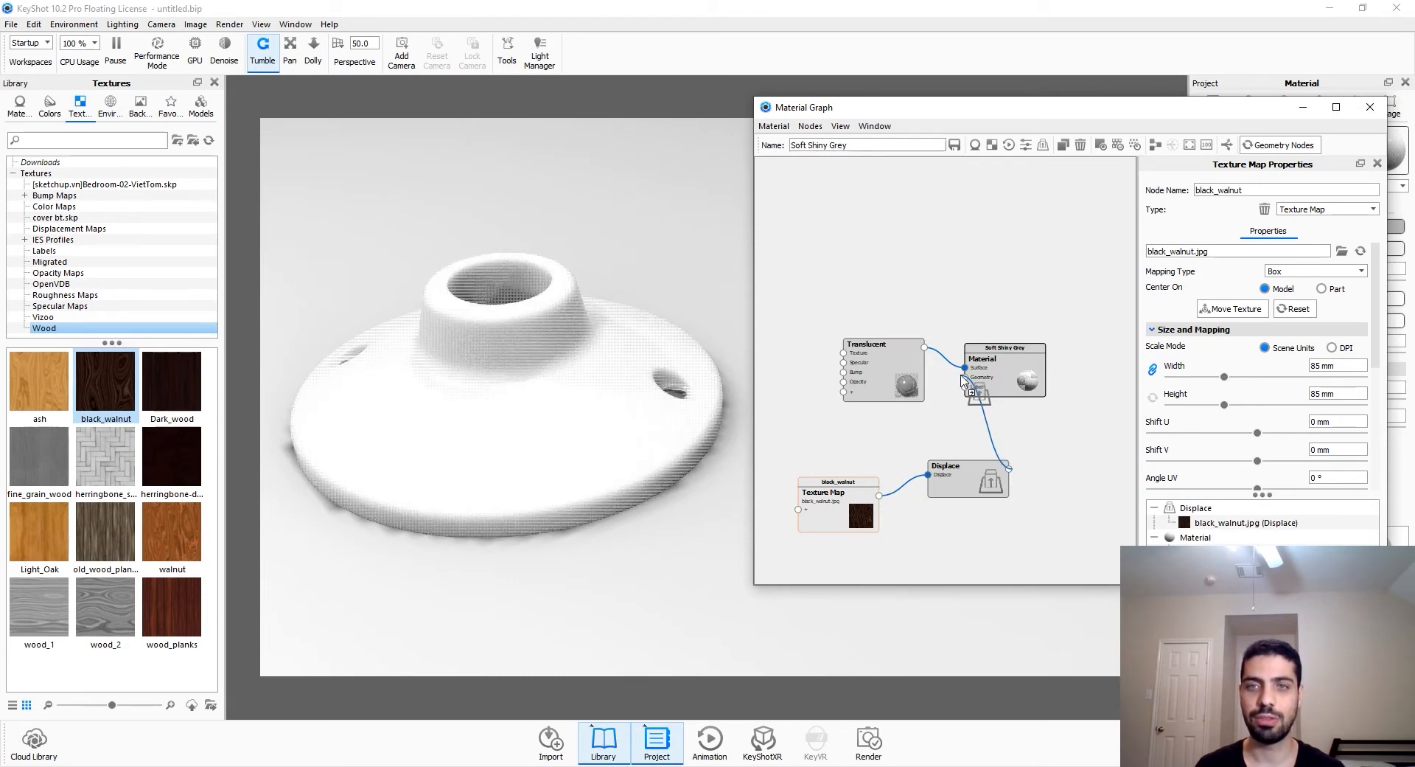
click(989, 479)
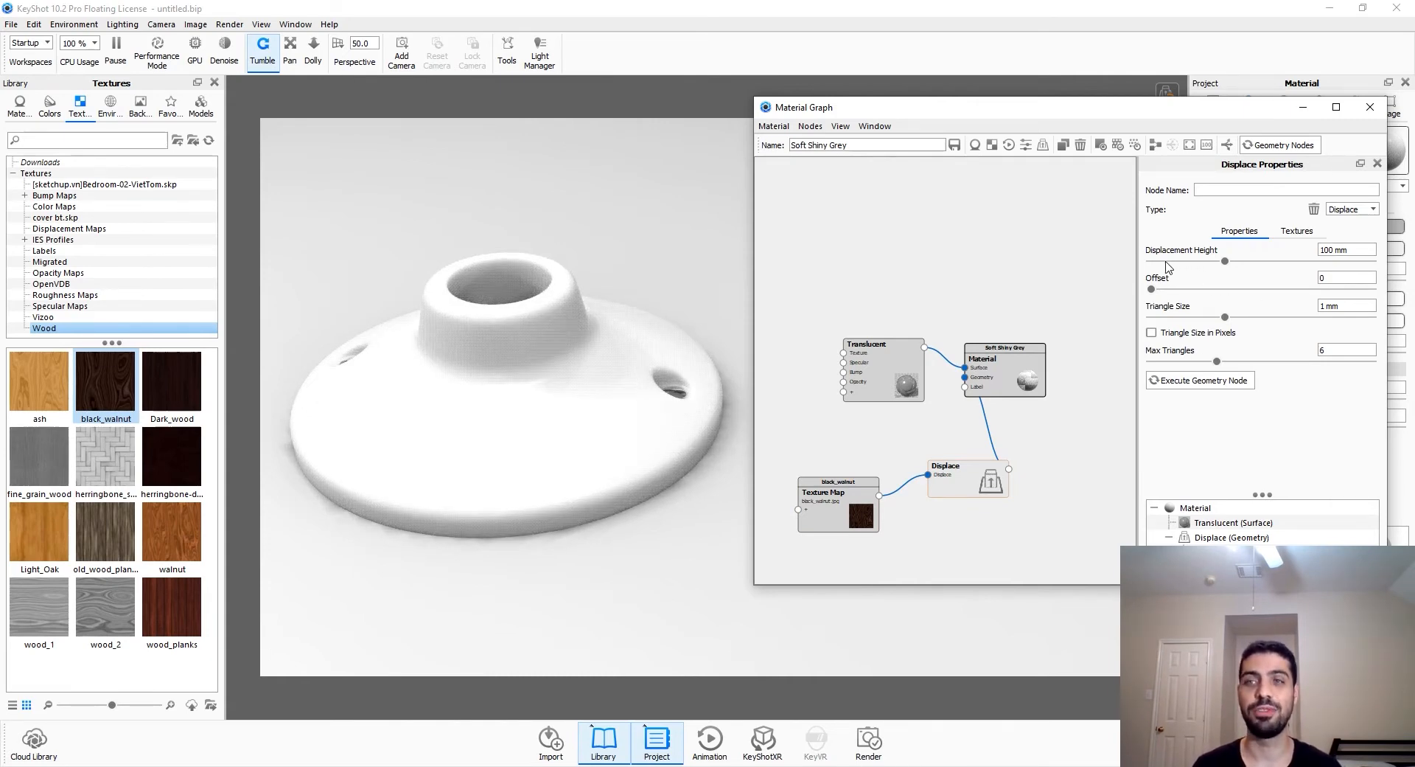
Execute the Displace geometry node, first with its default settings and again with displacement height 1 mm and triangle size 0.01 mm
scroll(530, 360, down, 2)
click(1167, 90)
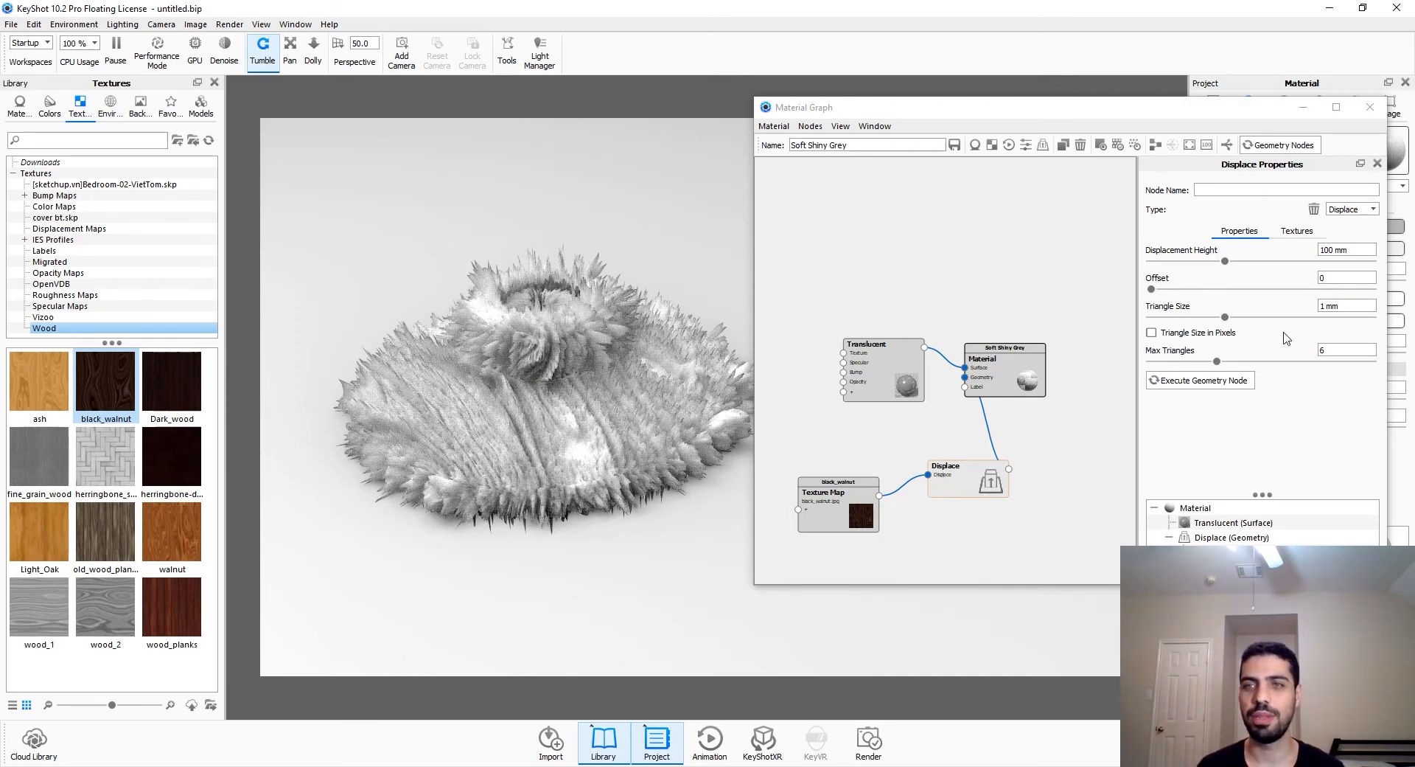
click(1327, 252)
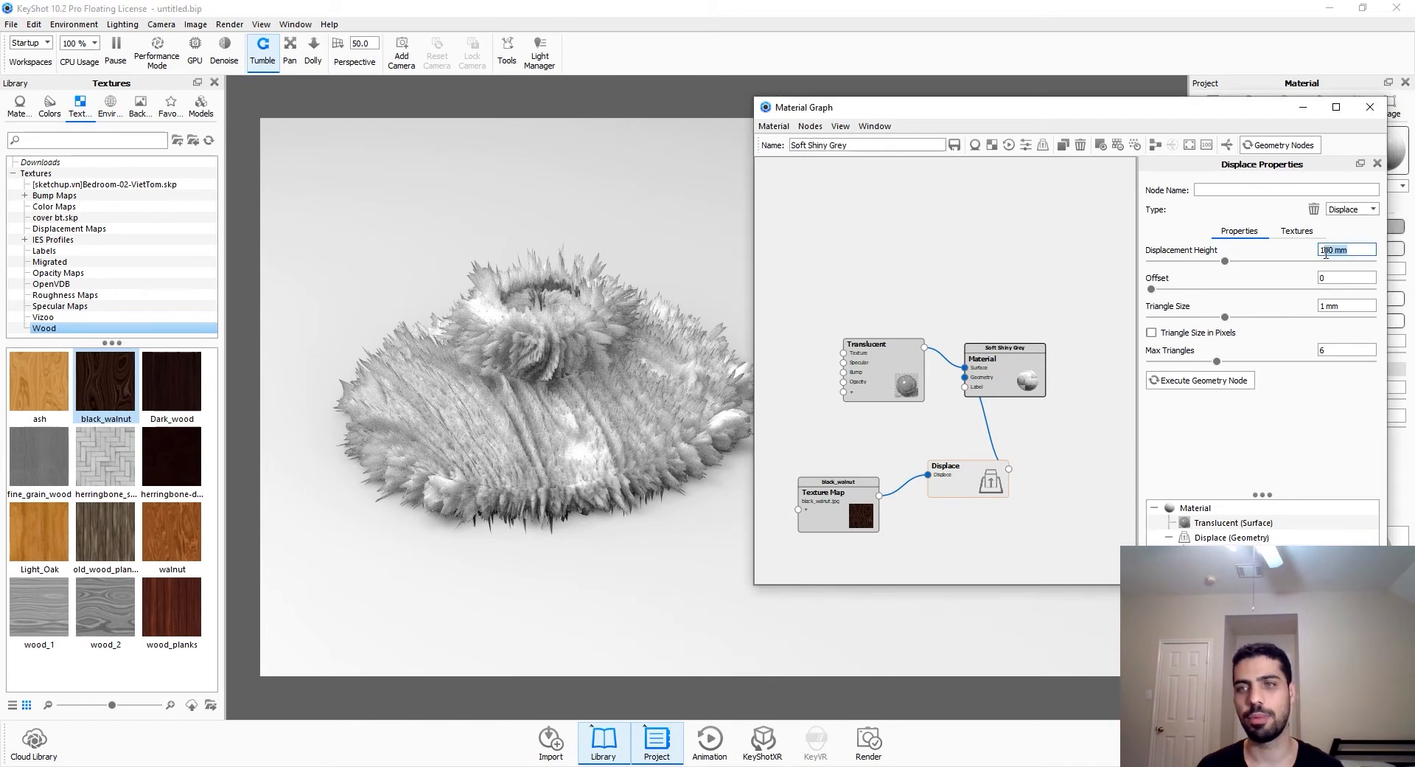
key(BackSpace)
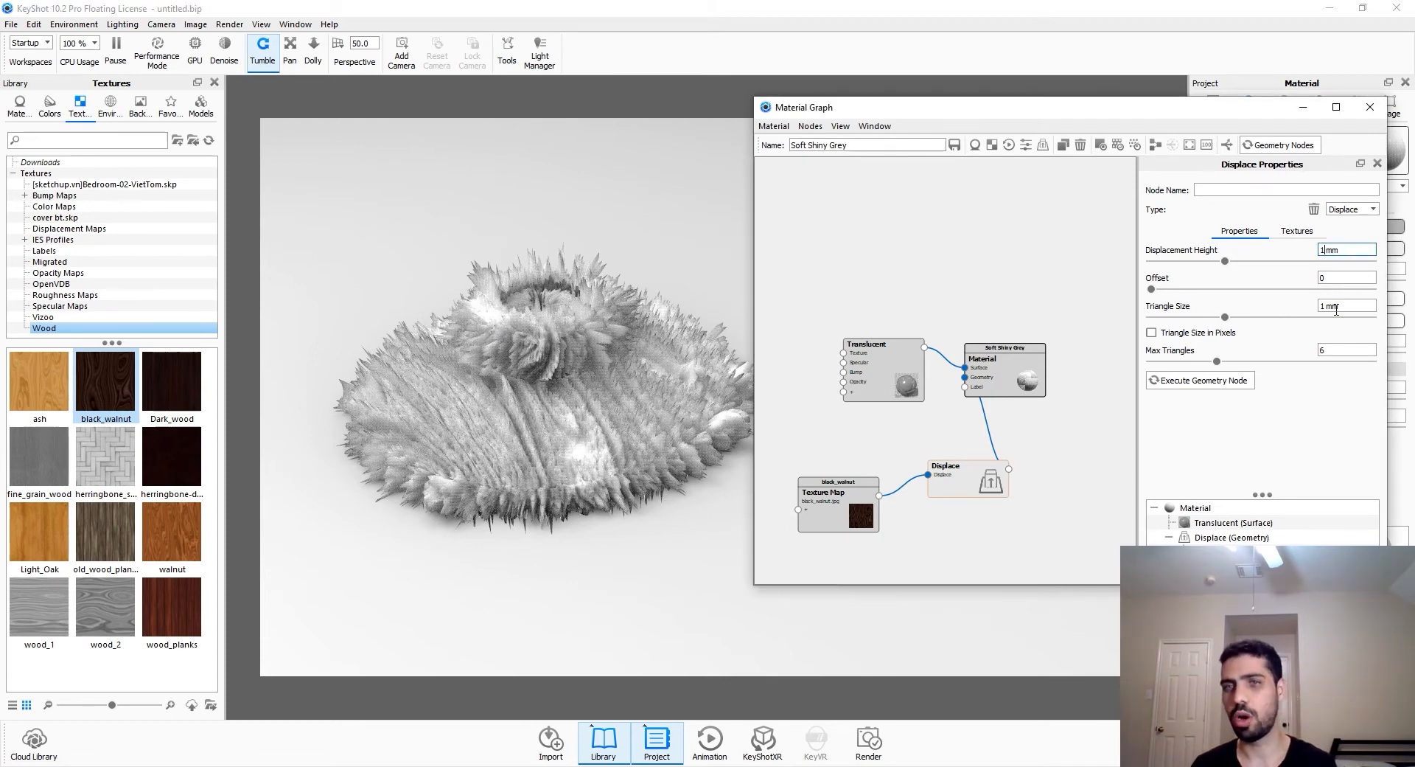
click(1337, 306)
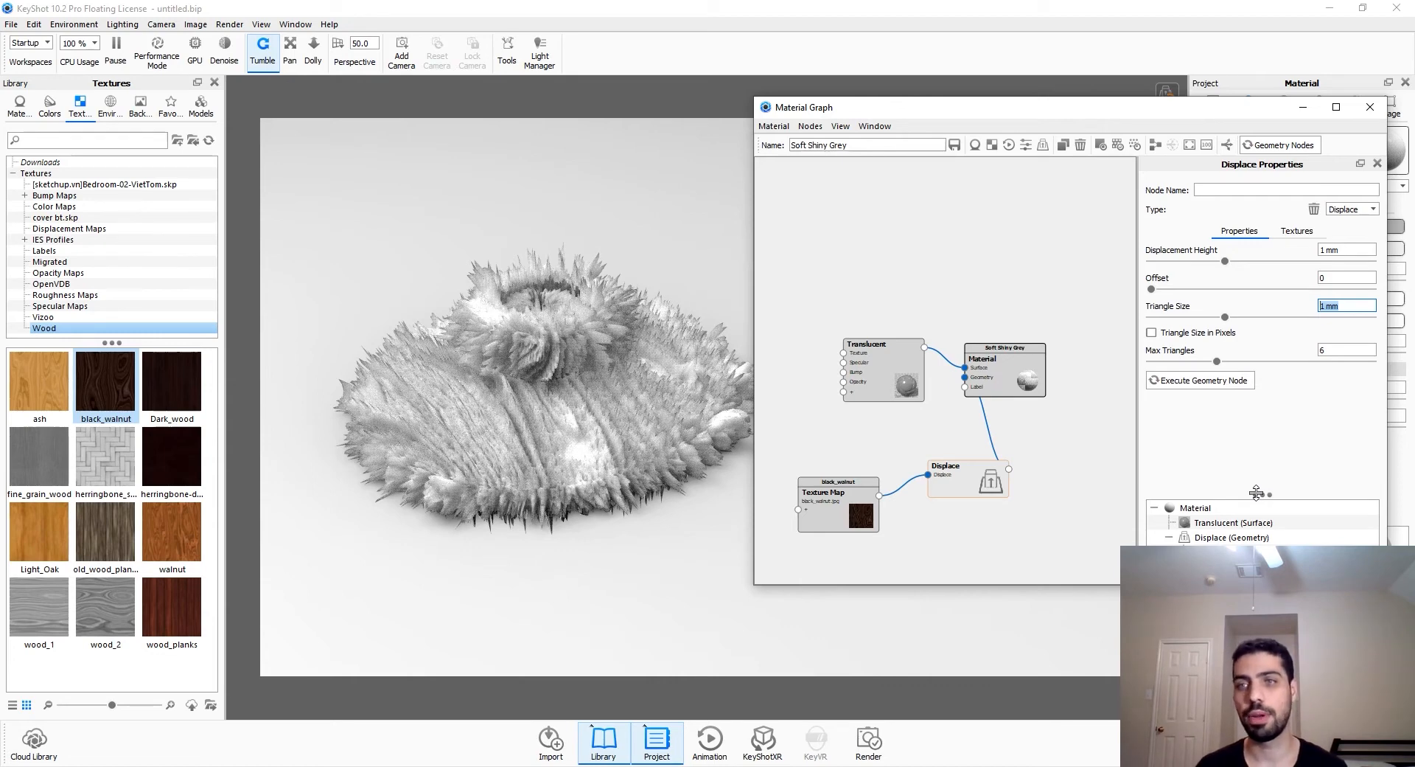
click(1323, 306)
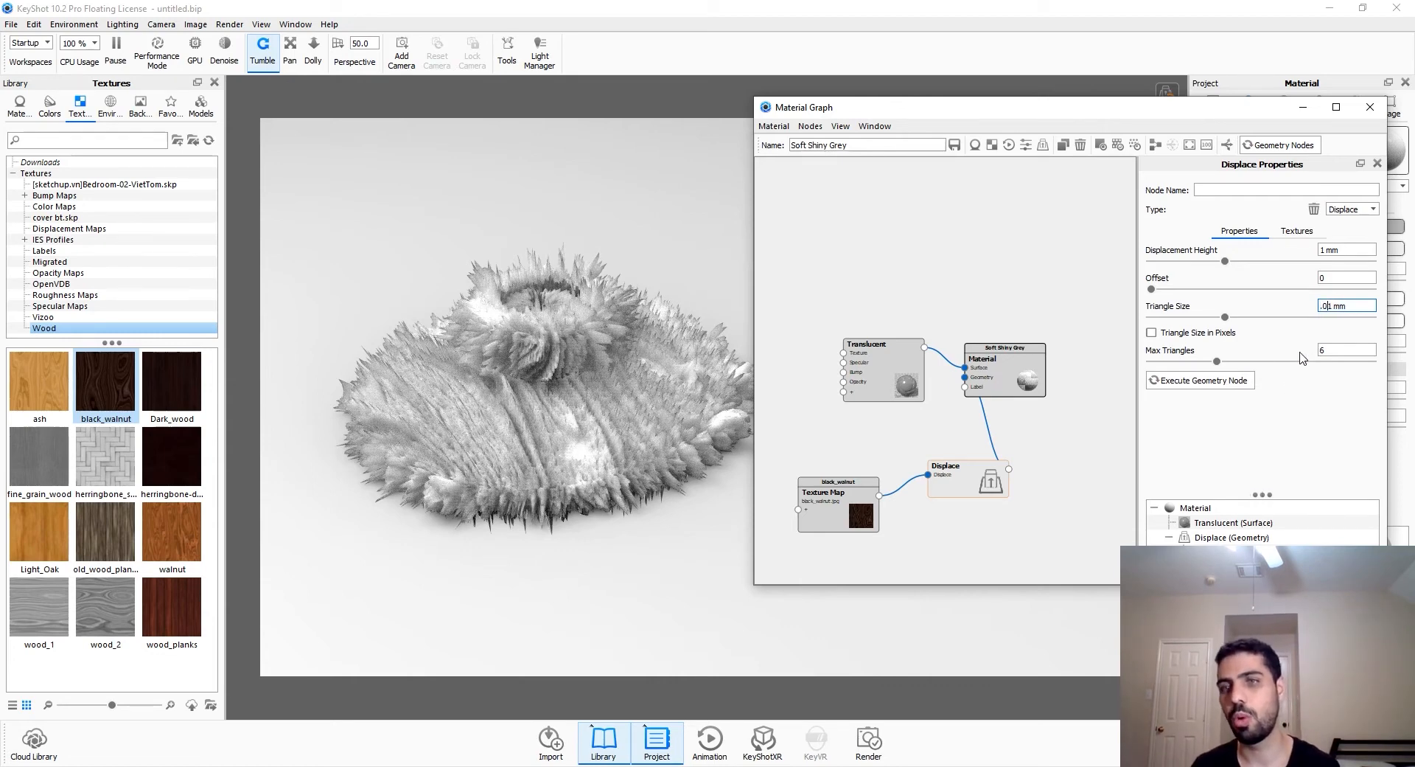
click(1209, 380)
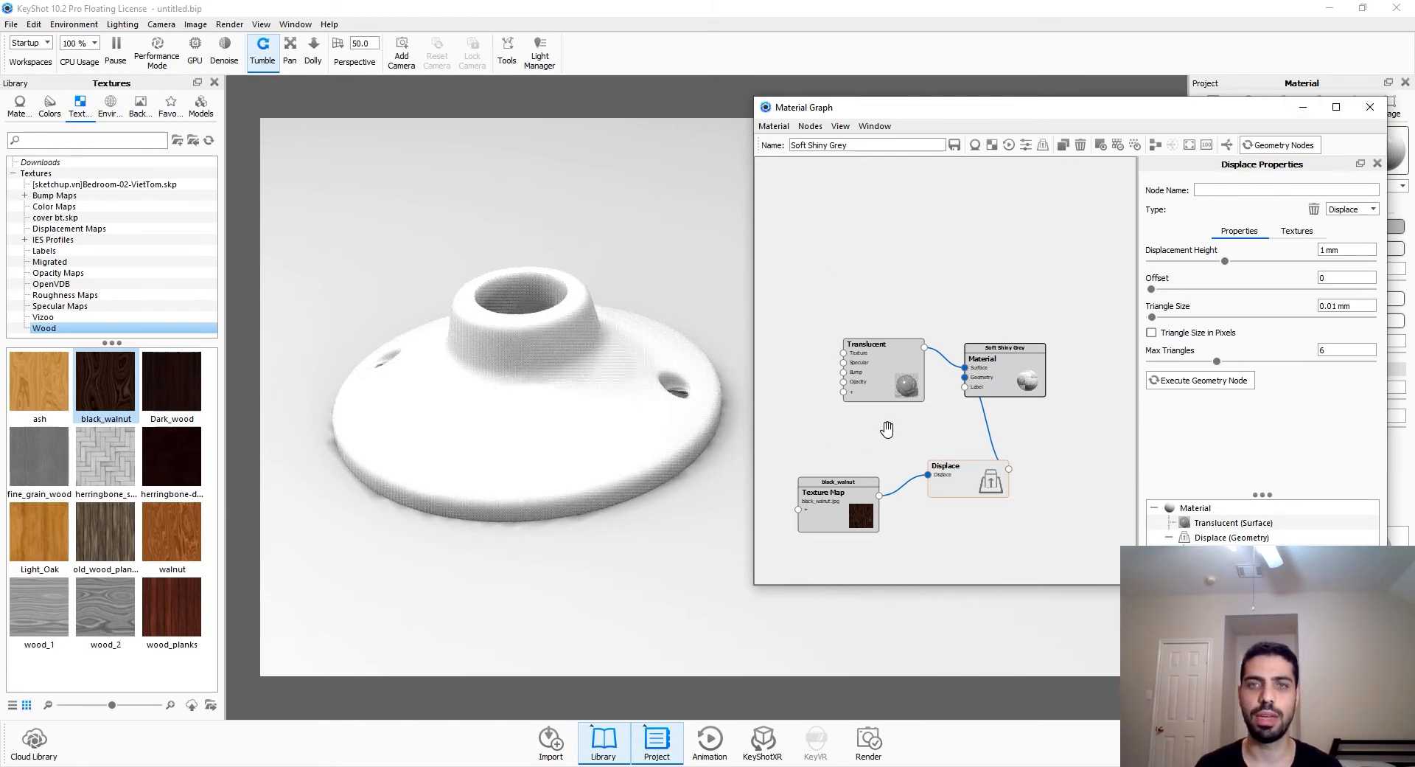
Set the Translucent material's surface color to pure red with hue 0°, saturation 100% and value 100%
click(897, 376)
click(1341, 252)
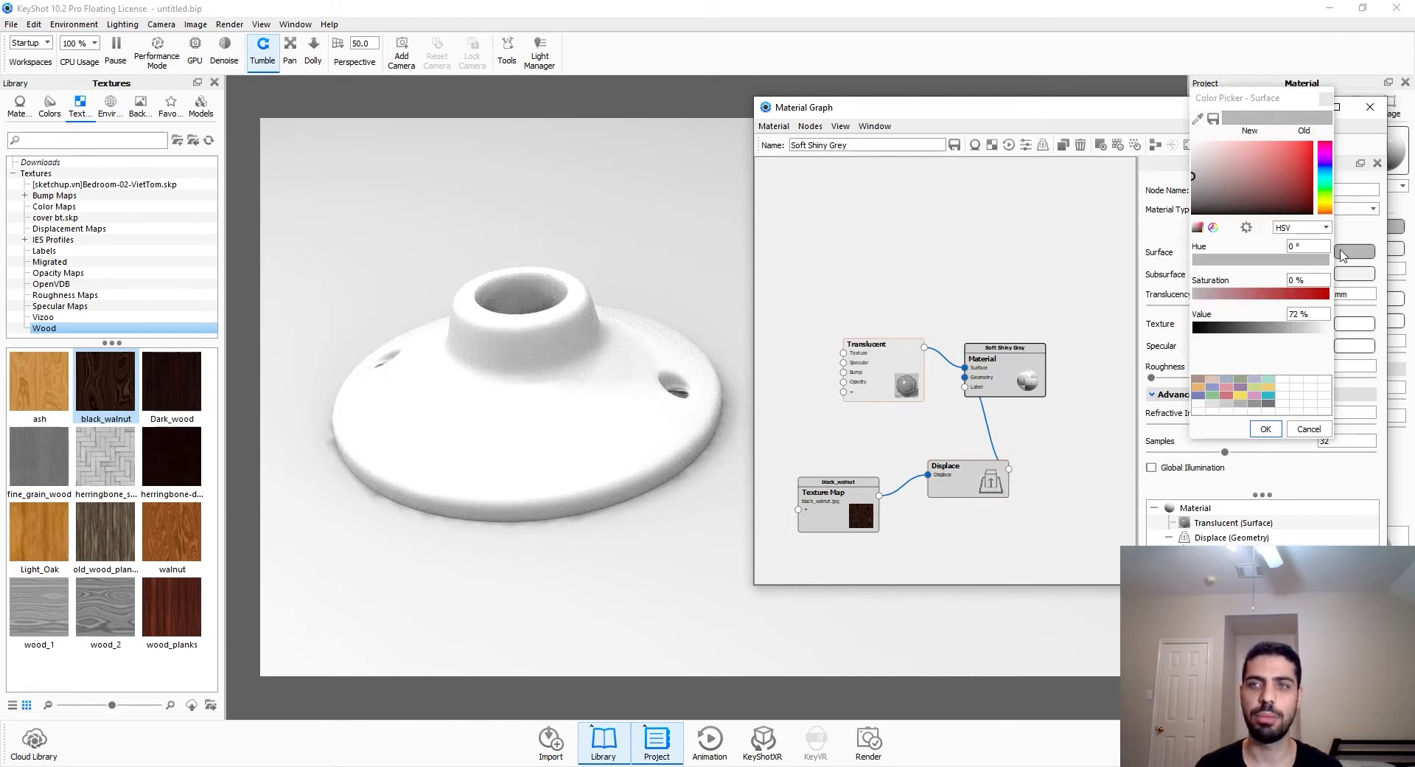
click(1263, 141)
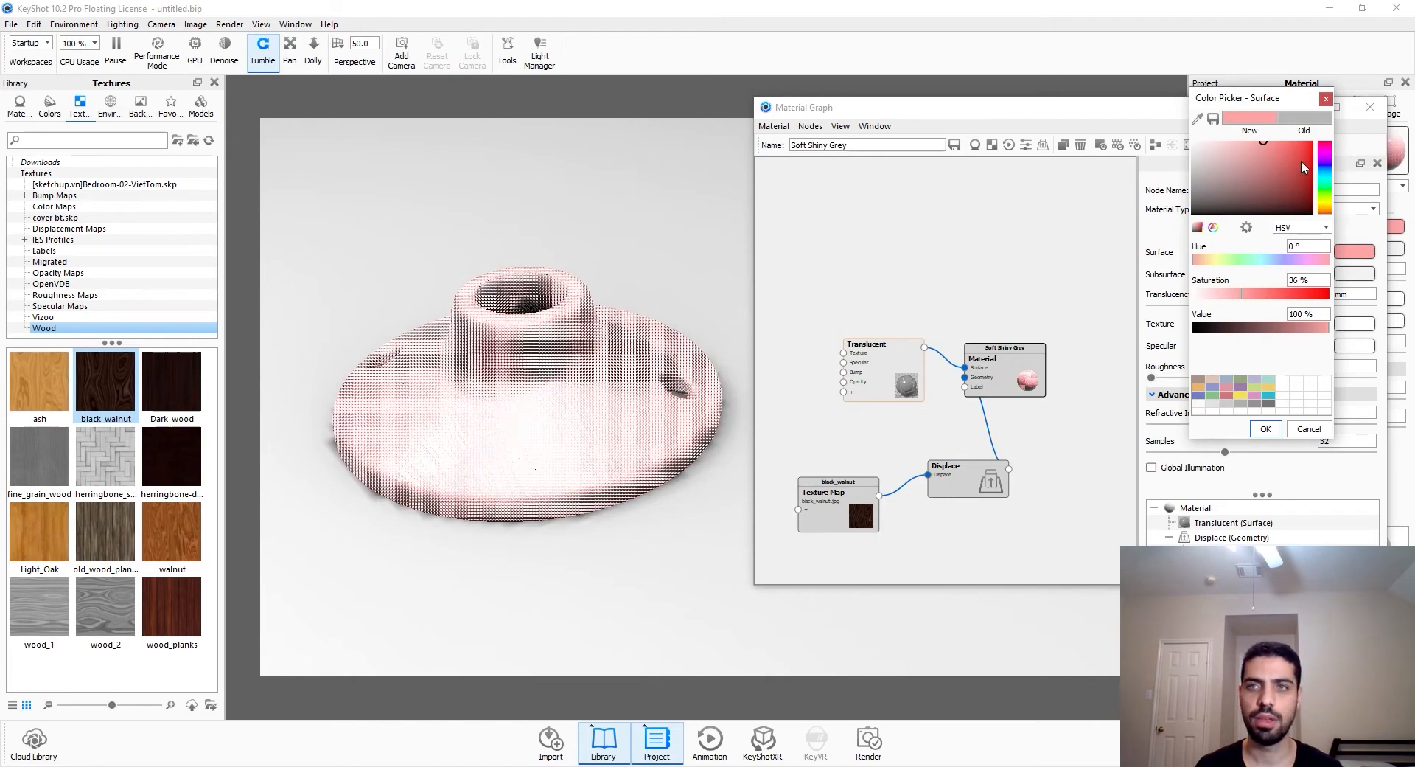
drag(1303, 167, 1313, 141)
scroll(599, 453, up, 5)
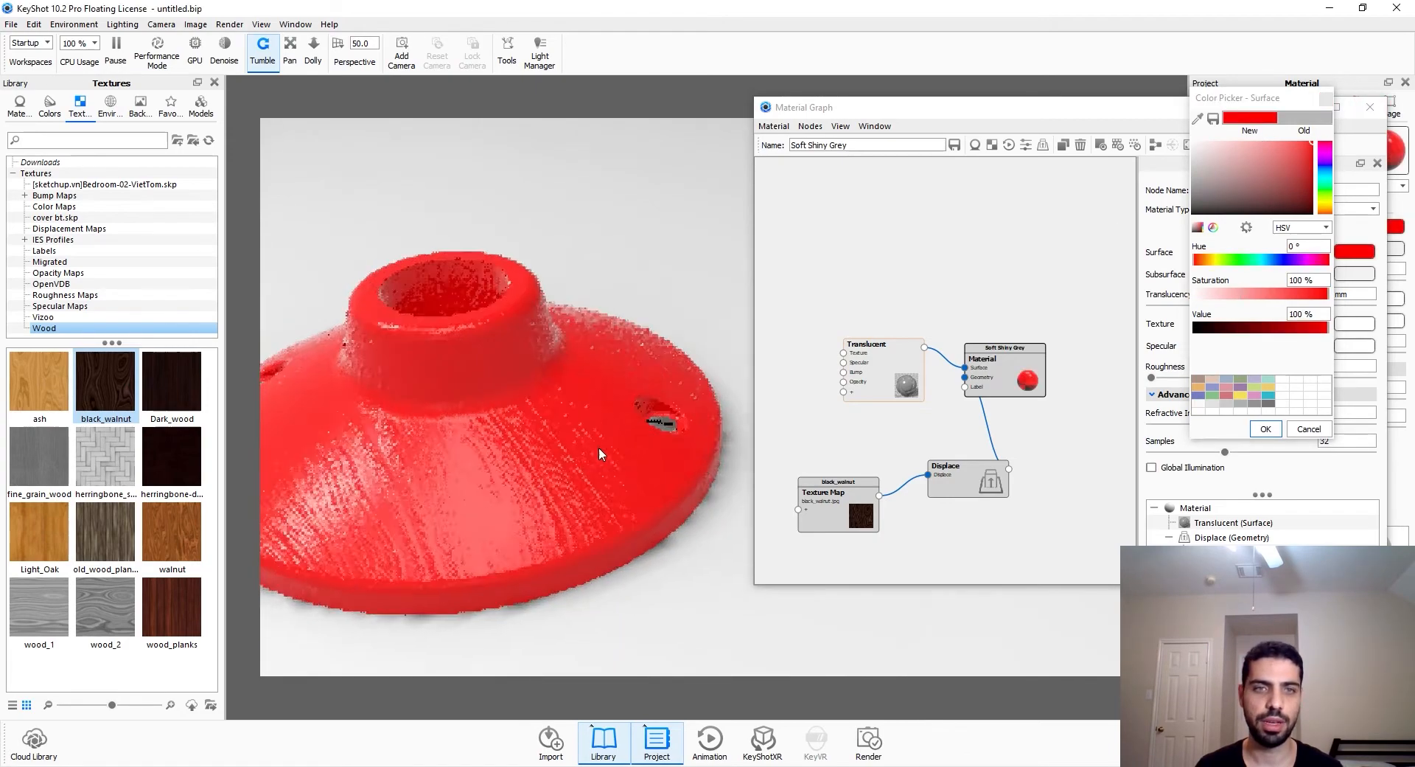
scroll(600, 449, up, 3)
drag(448, 363, 616, 519)
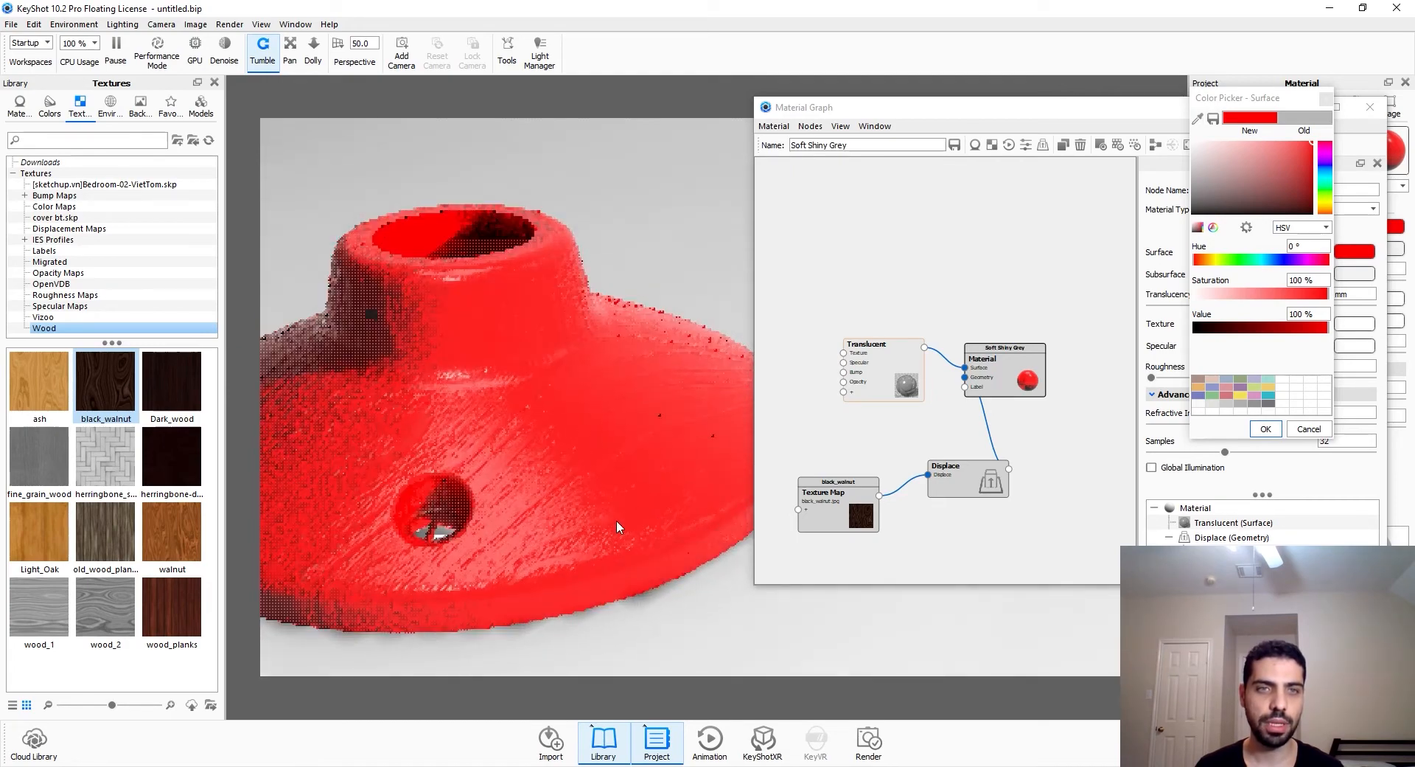
scroll(600, 516, down, 3)
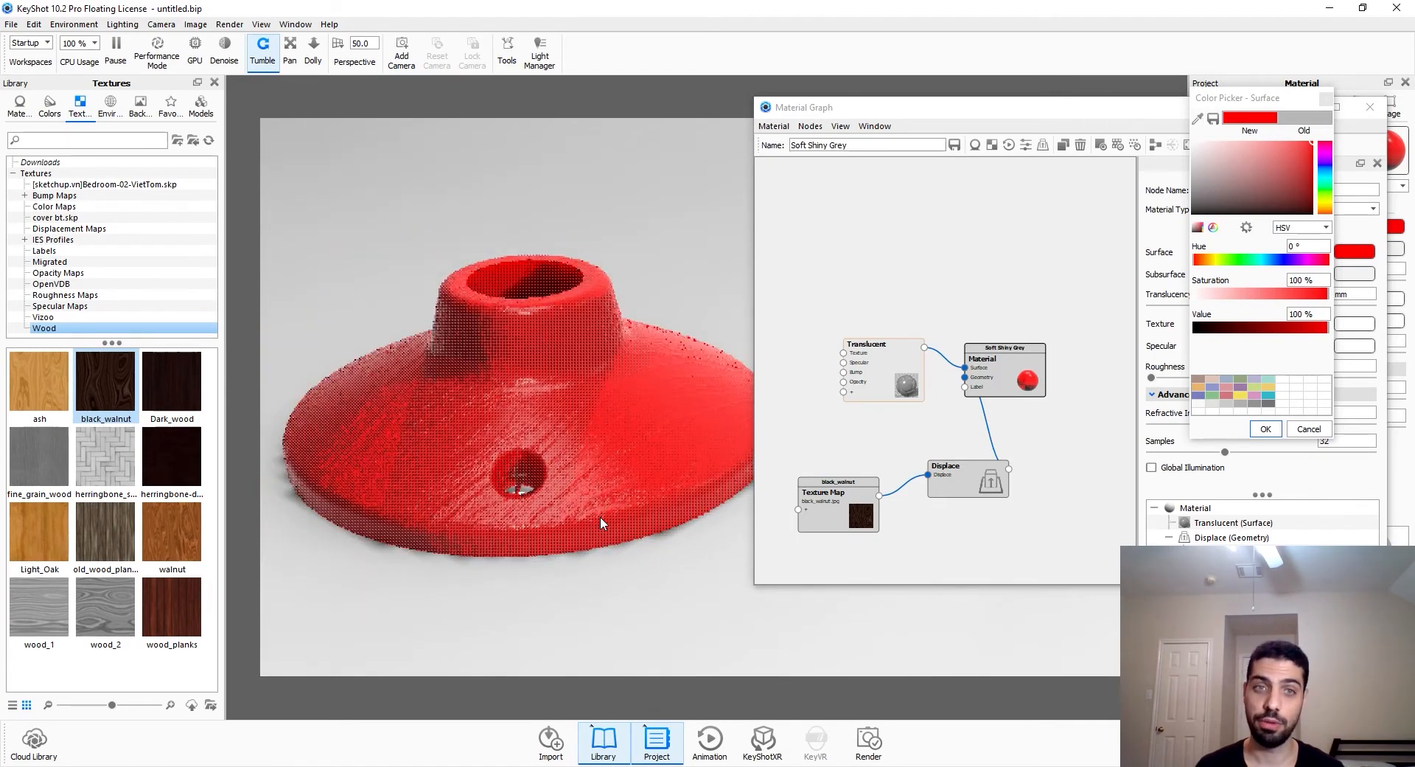
click(1266, 429)
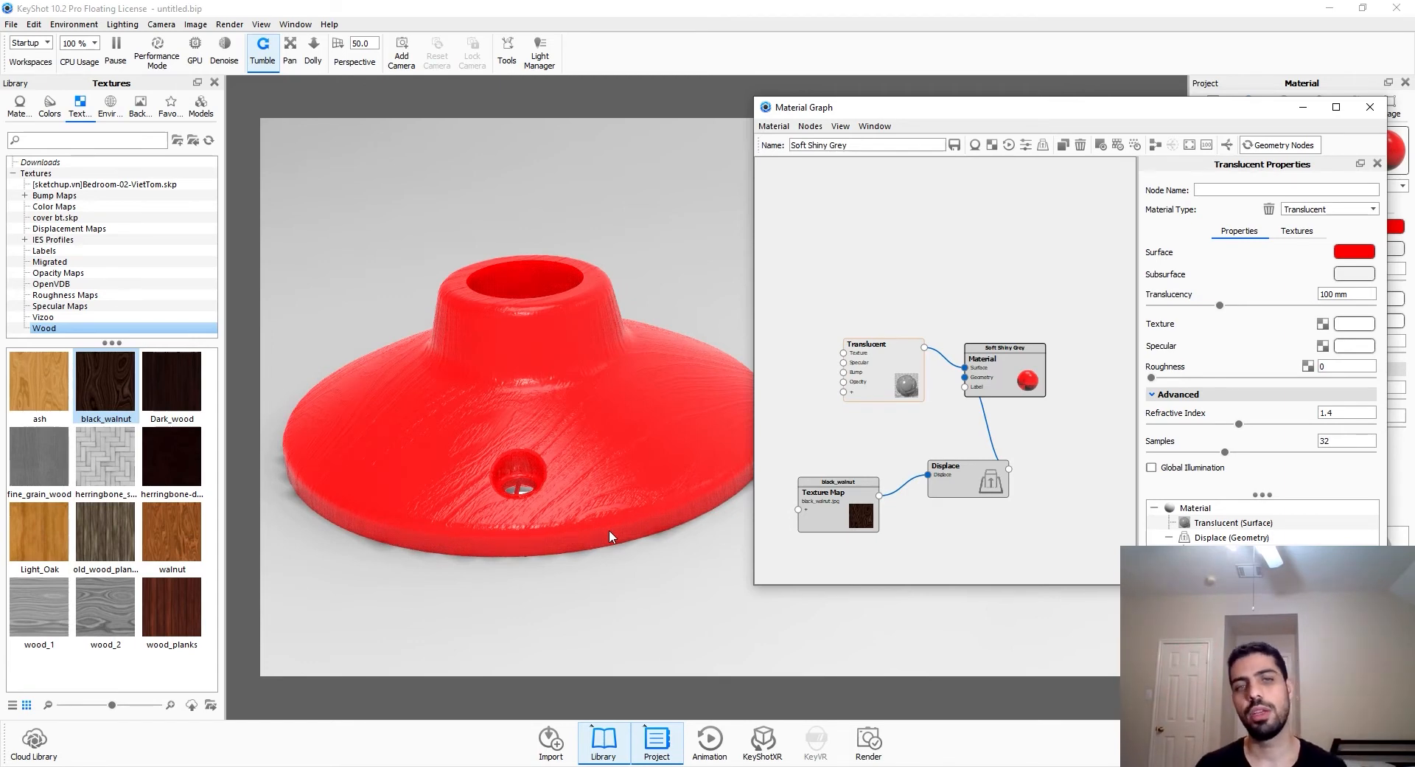
Minimize the material graph and examine the base up close from a low angle and from below
drag(582, 540, 609, 339)
scroll(609, 339, up, 3)
click(1303, 108)
scroll(754, 399, up, 2)
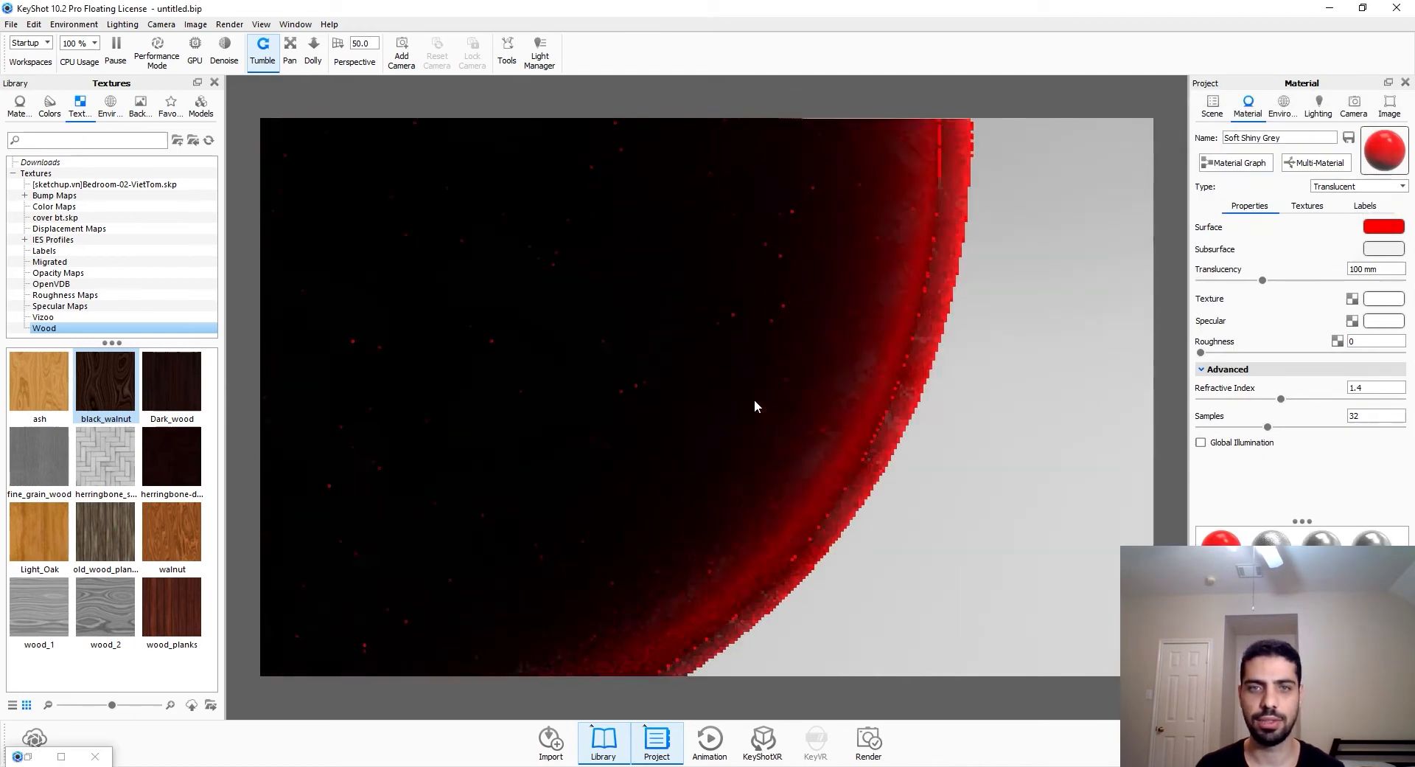
scroll(754, 400, down, 6)
drag(754, 400, 599, 398)
Raise the whole Basic_Light_Fixture model vertically with the Move Tool to about Y 145.8, and check its underside before accepting the move
click(1215, 109)
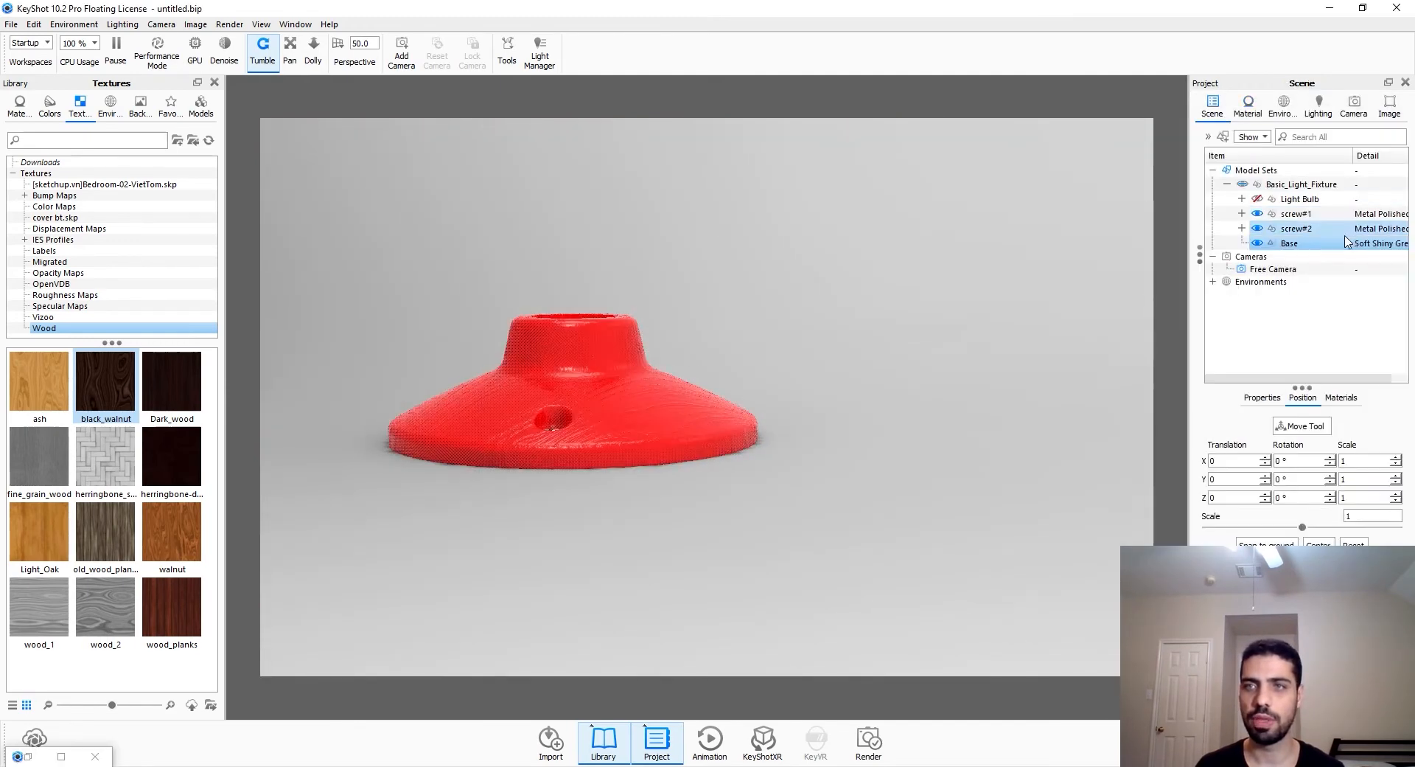
click(1302, 184)
click(1302, 426)
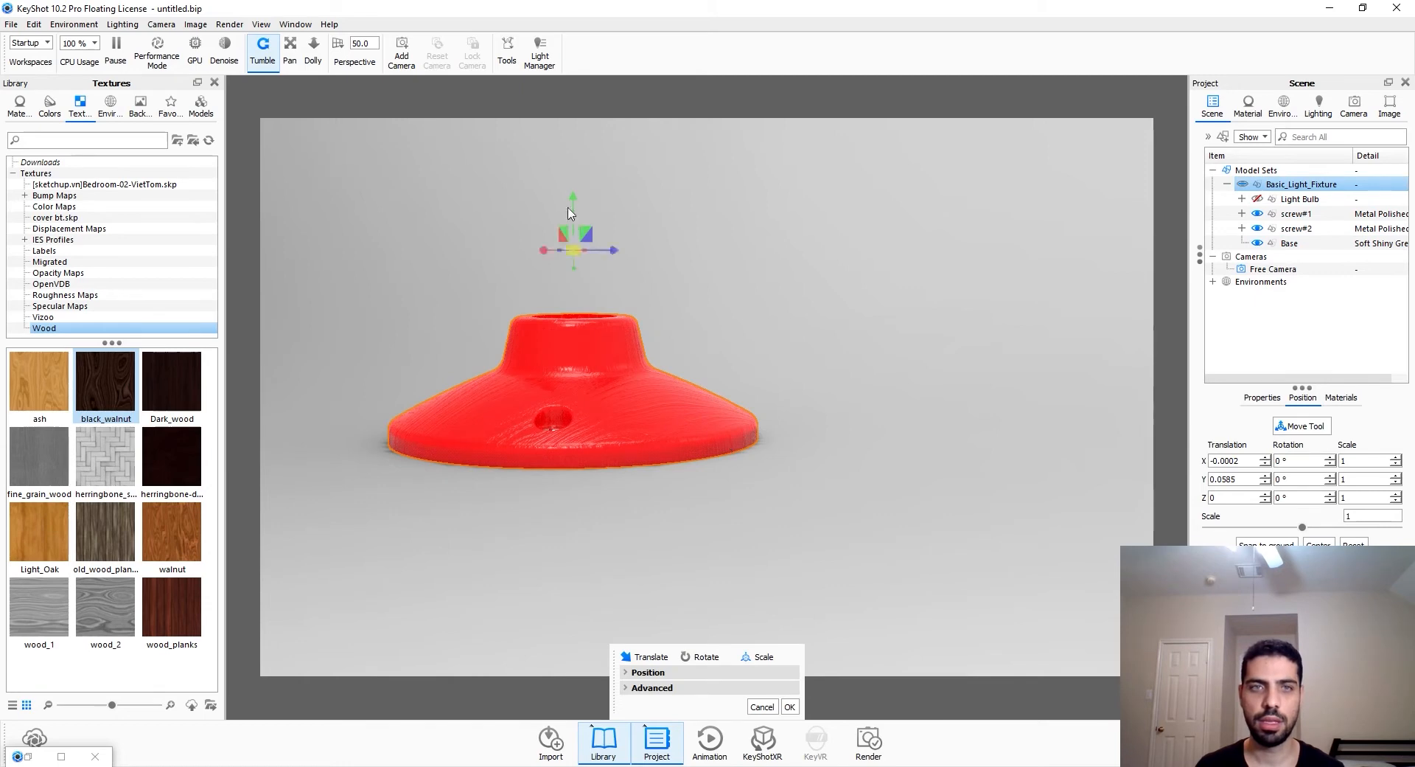
drag(573, 207, 581, 50)
middle_drag(674, 254, 684, 387)
scroll(684, 387, down, 5)
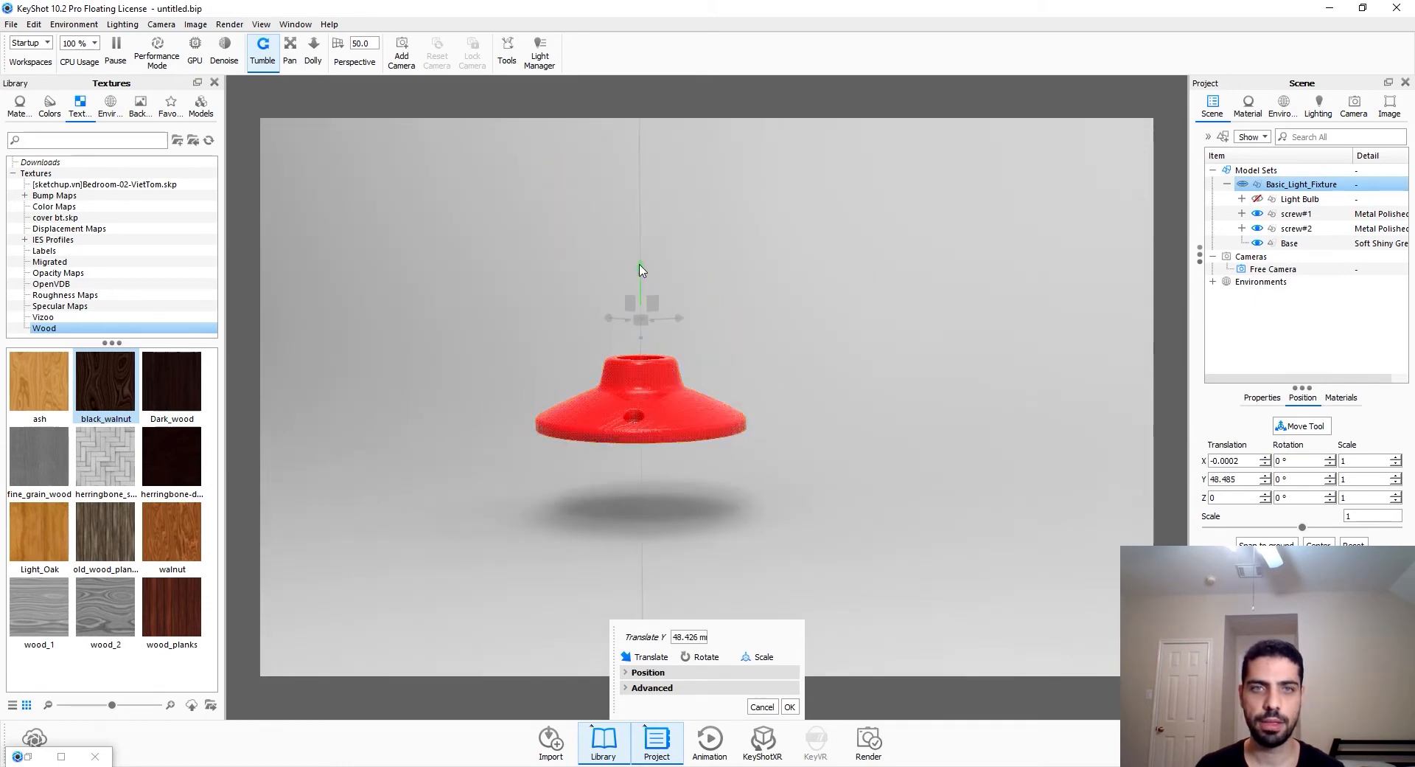
drag(640, 269, 642, 85)
drag(778, 398, 793, 310)
middle_drag(792, 309, 800, 379)
scroll(653, 366, up, 5)
scroll(653, 366, up, 3)
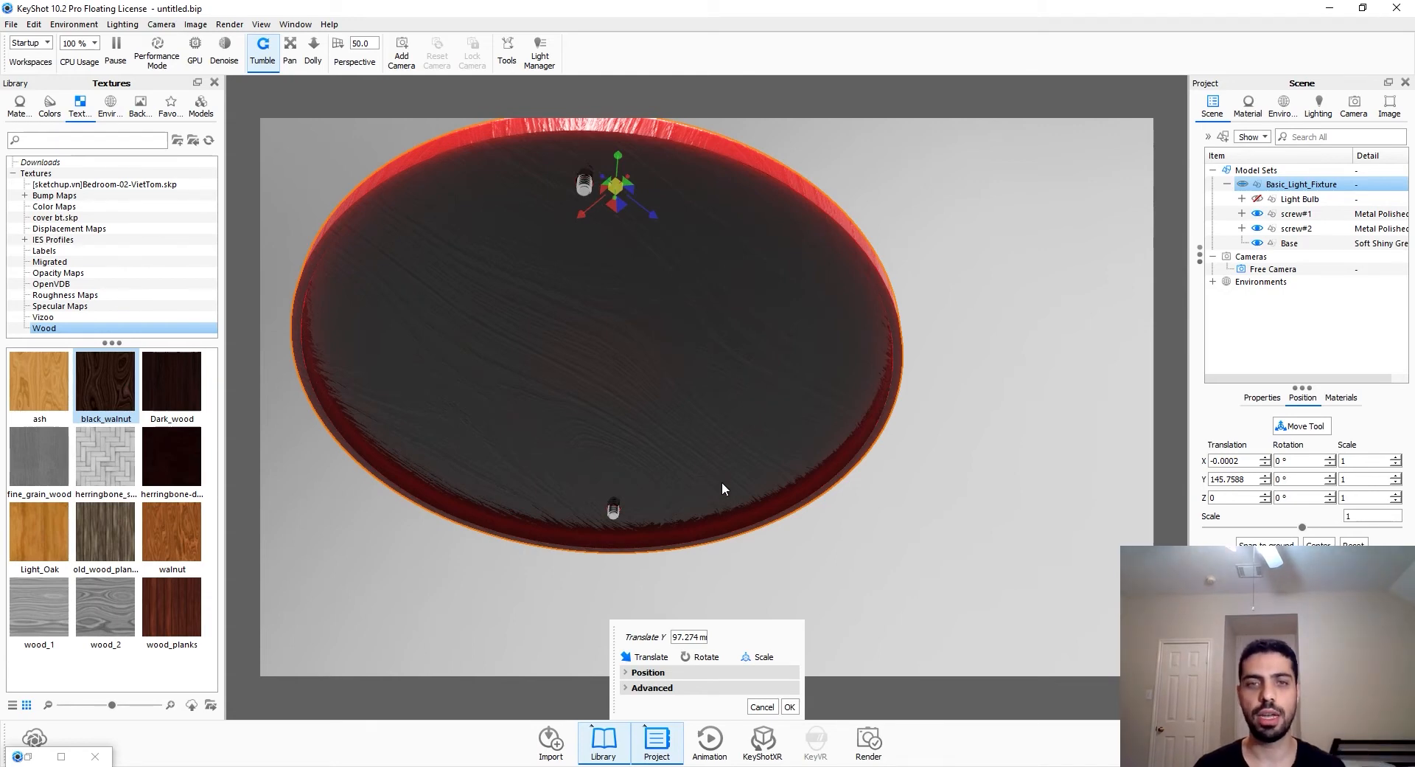
click(790, 706)
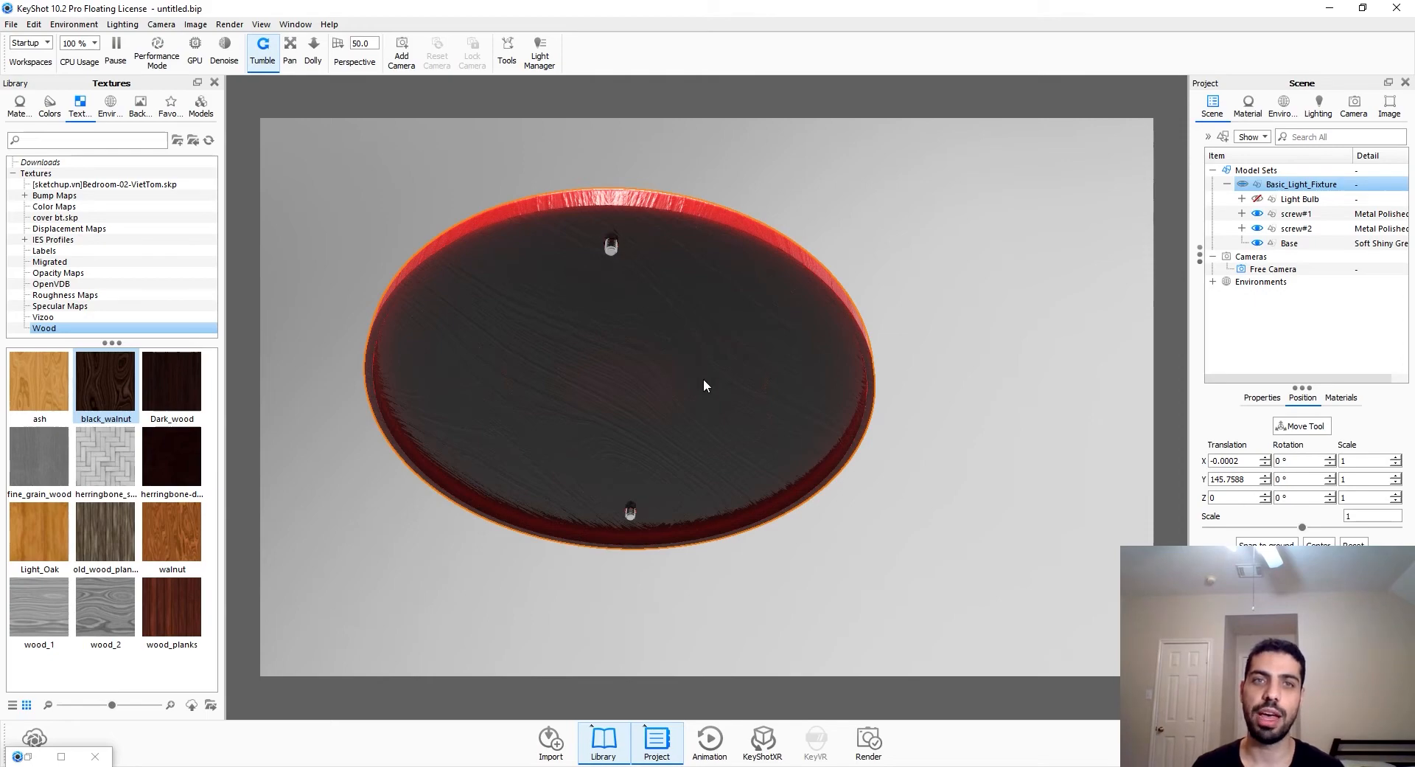
Reopen the Base part's material graph and add a Color Composite utility node
drag(702, 377, 724, 627)
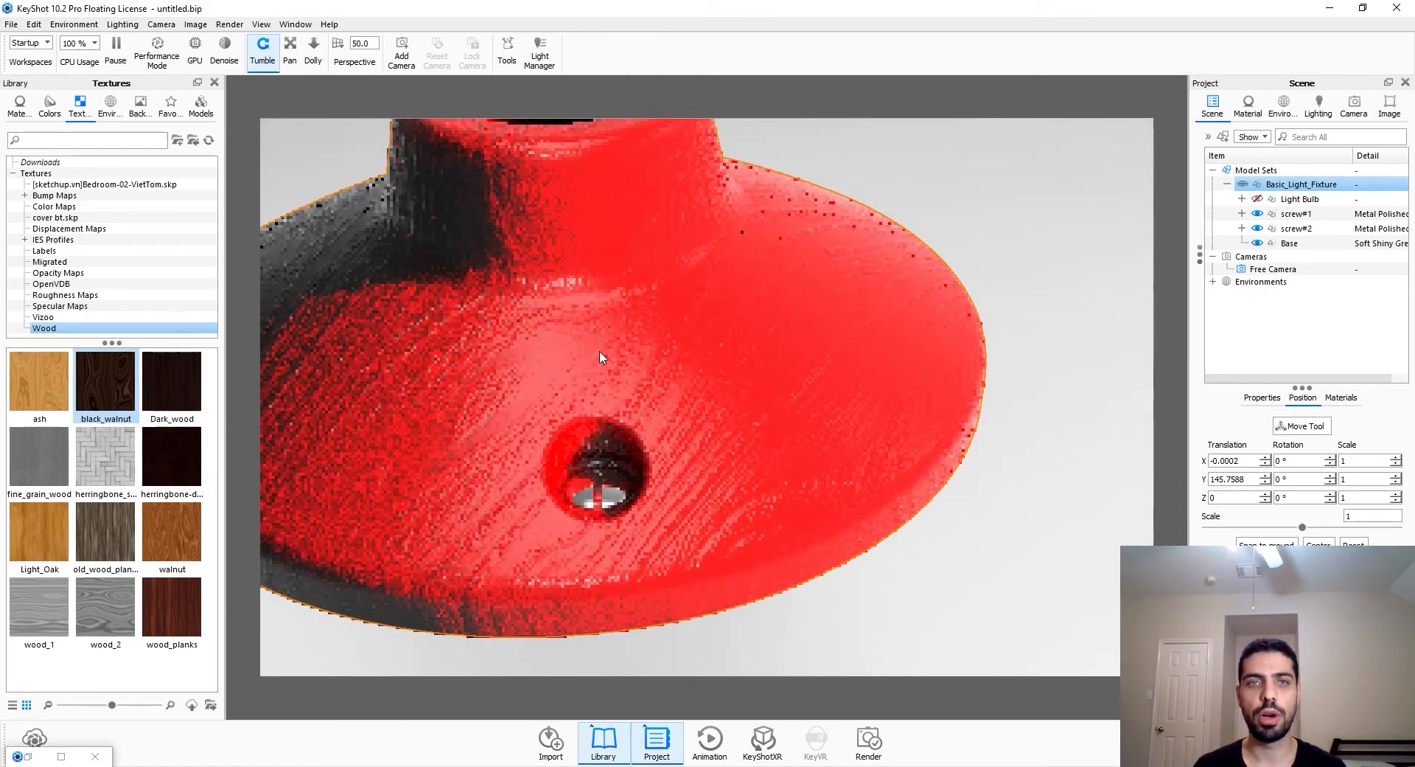
drag(599, 352, 780, 421)
scroll(780, 420, down, 5)
scroll(780, 420, down, 1)
double_click(1363, 243)
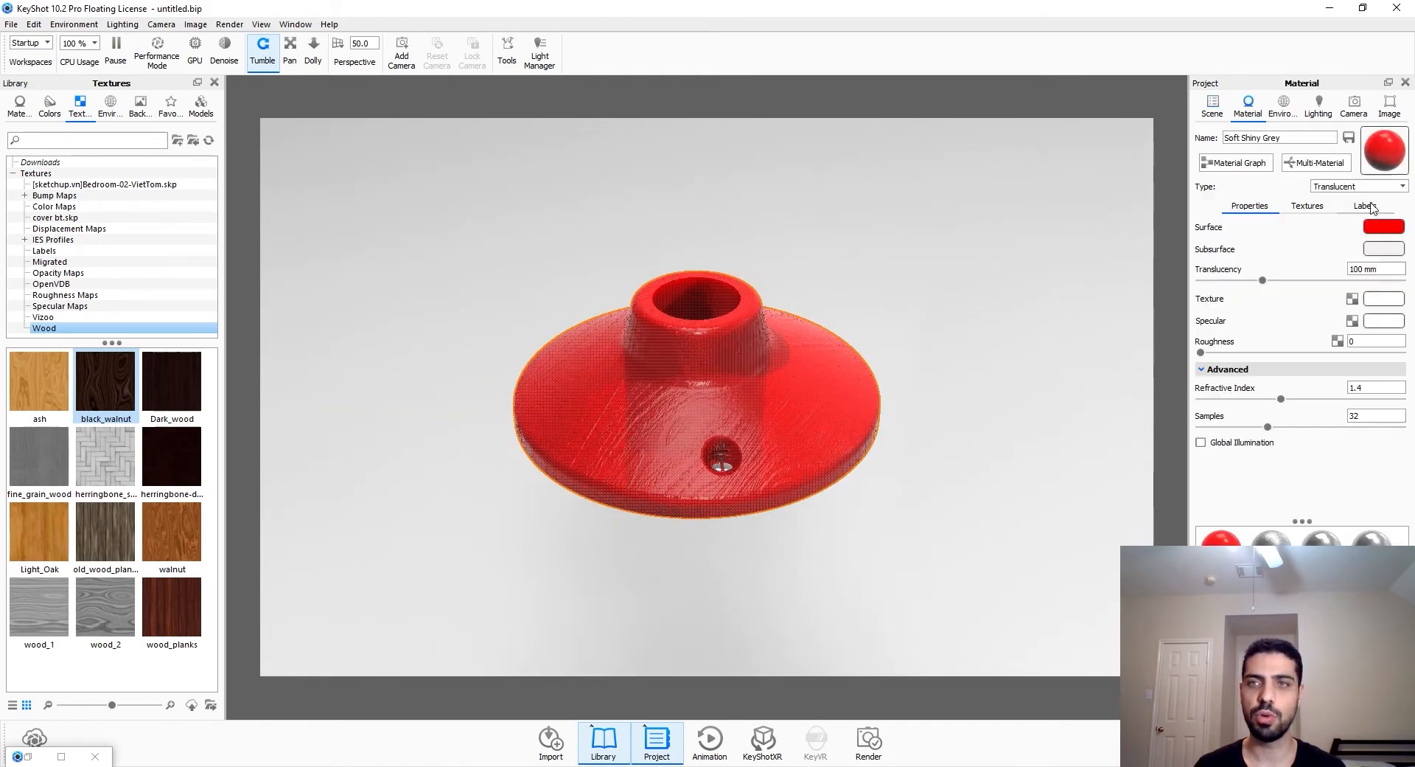
click(1239, 163)
right_click(946, 512)
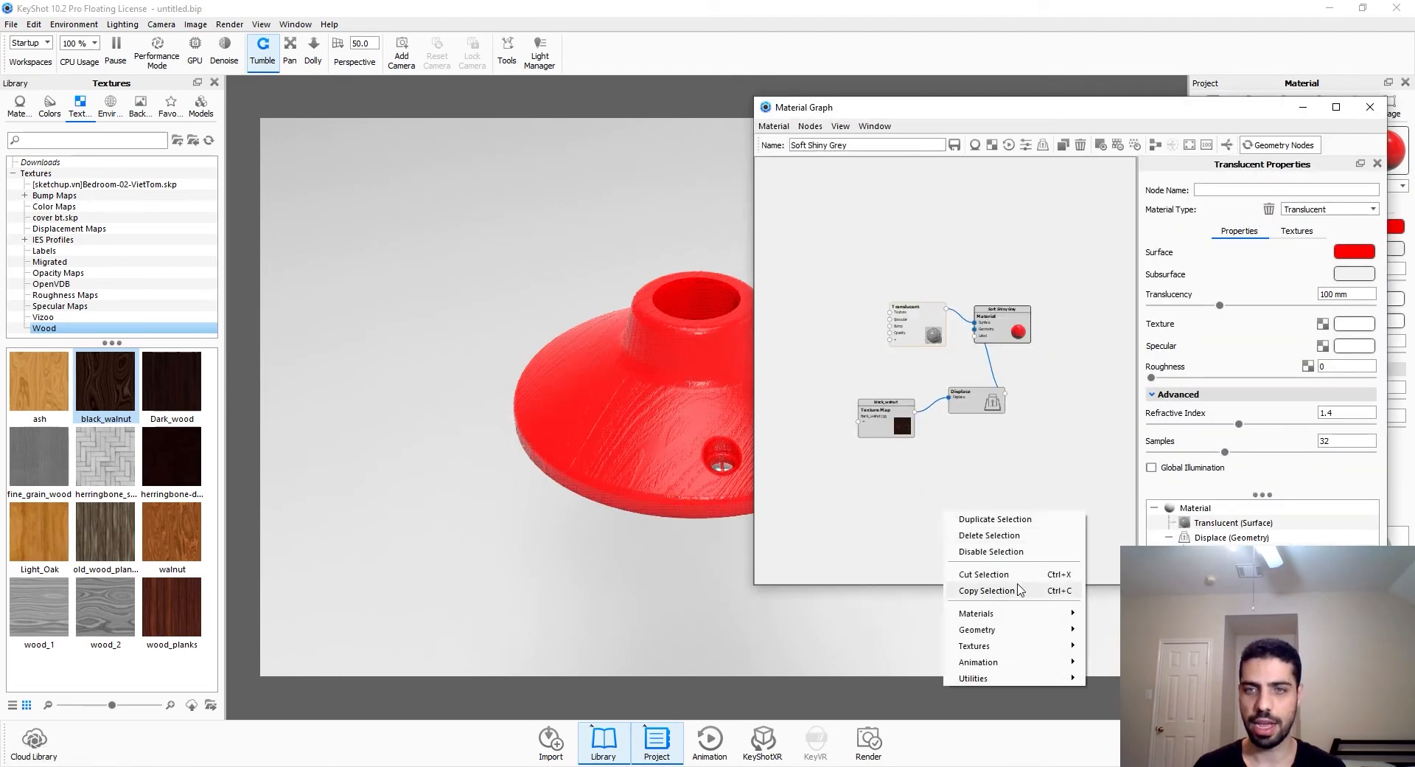
mouse_move(1034, 686)
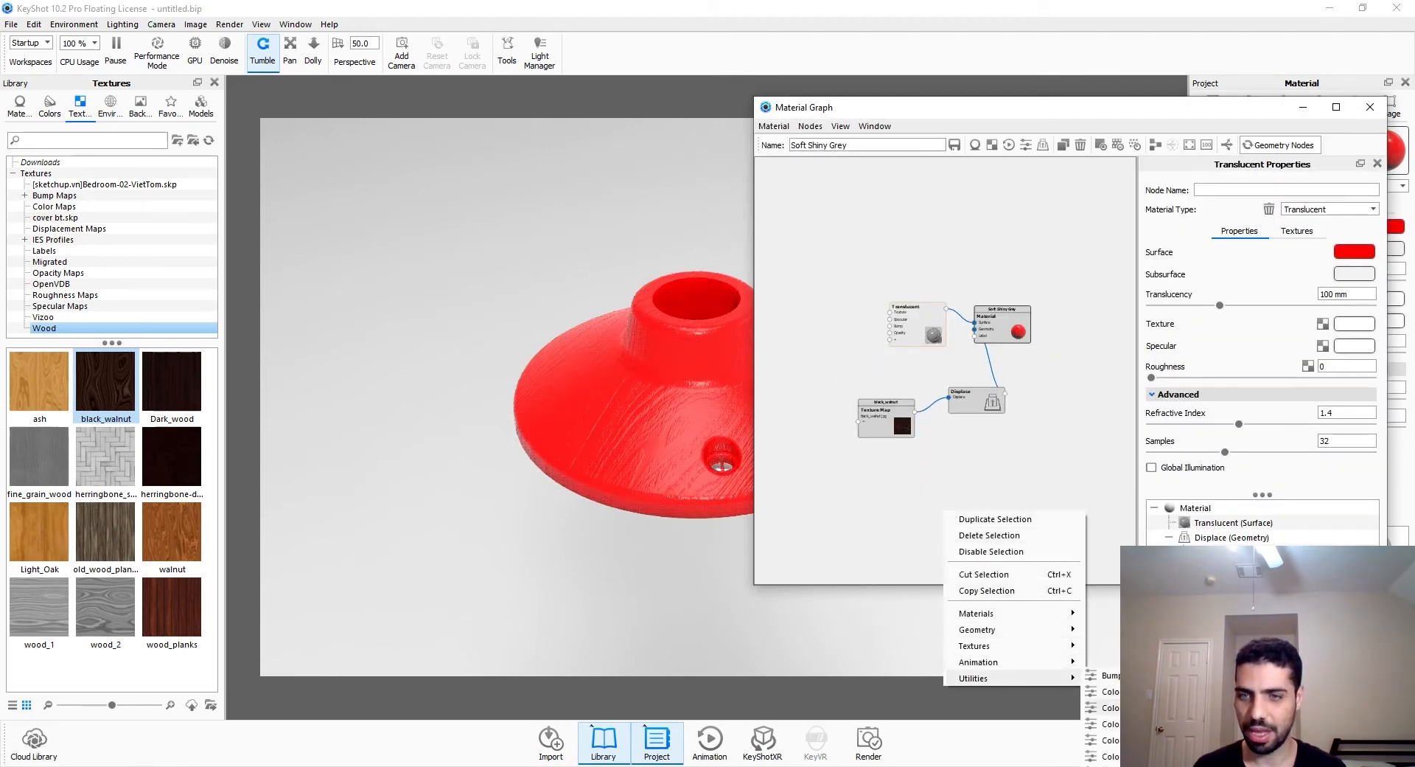
click(1110, 707)
drag(979, 539, 971, 446)
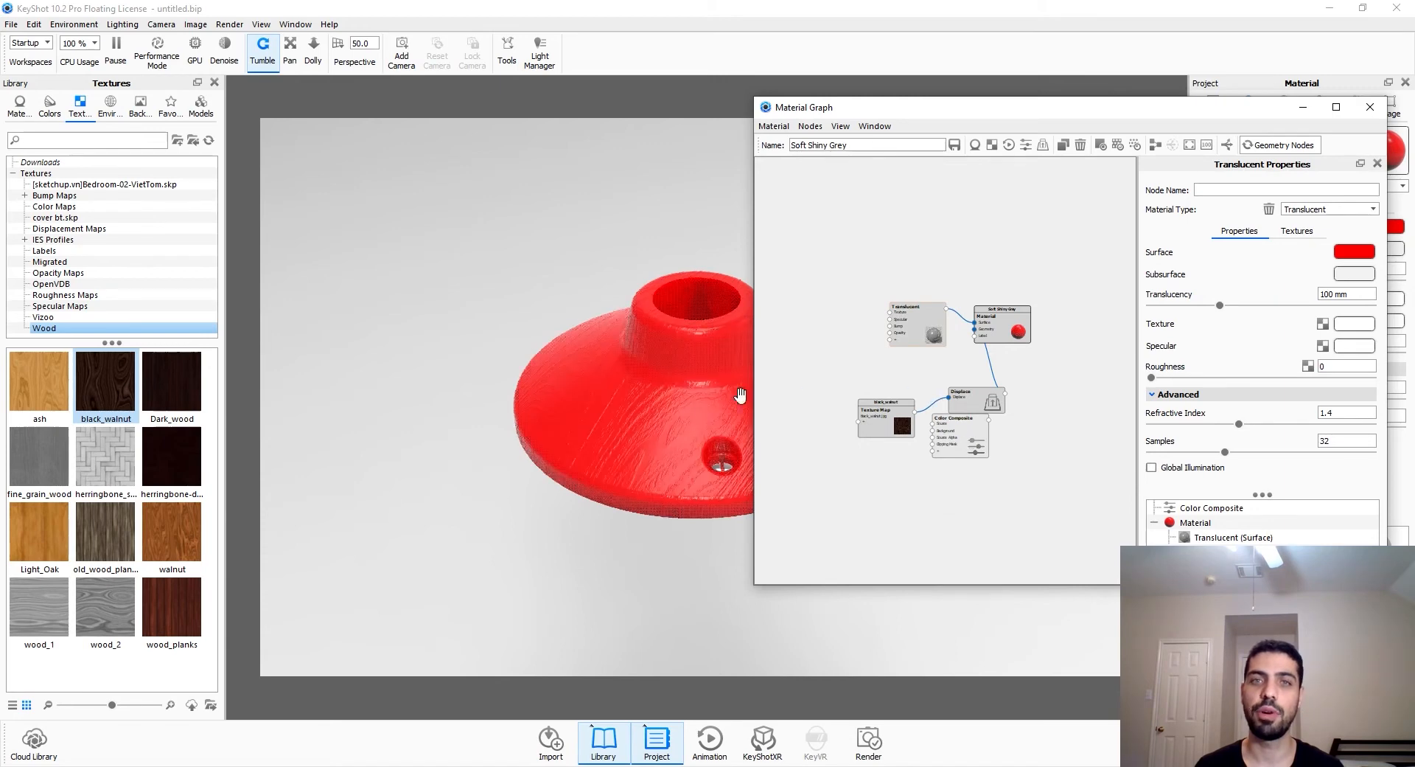
middle_drag(564, 411, 333, 434)
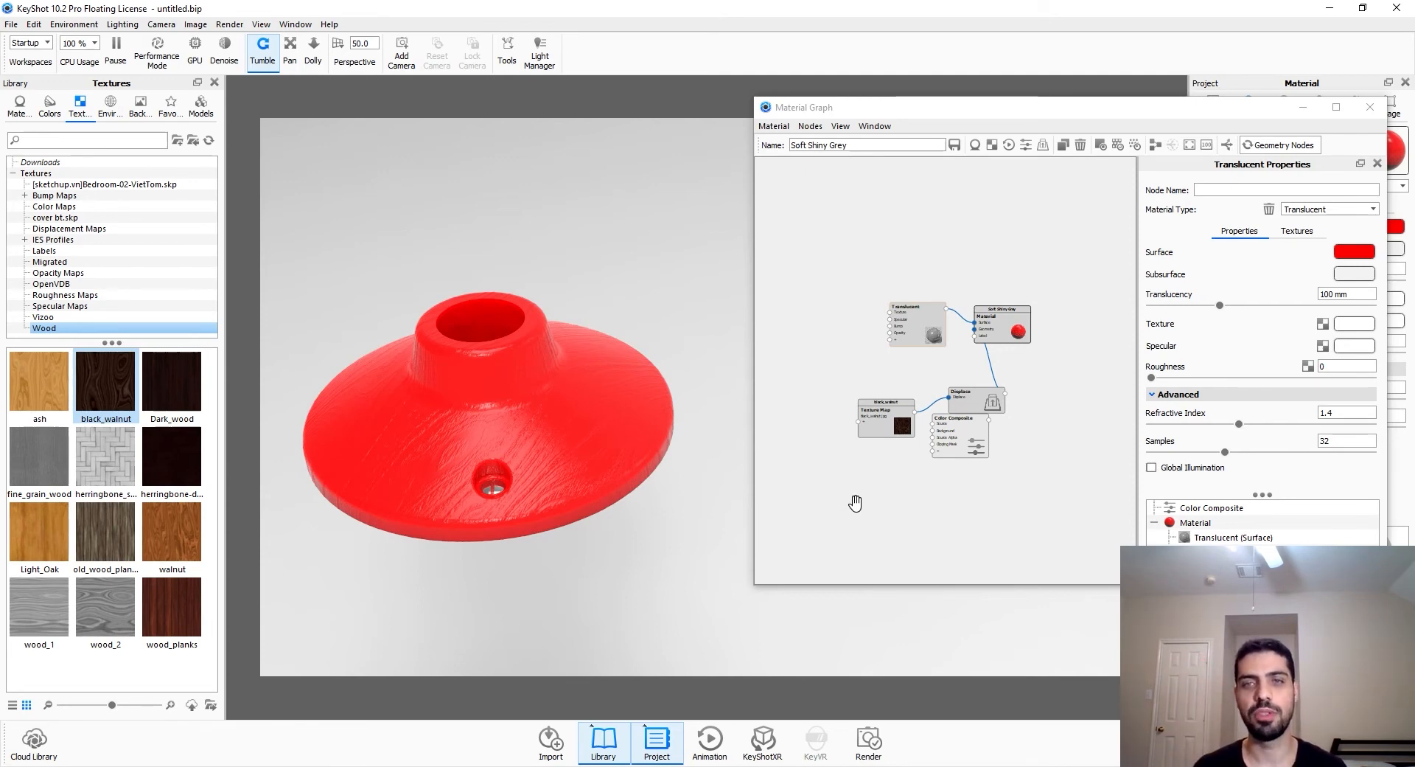
Delete the unconnected Color Composite node and close the material graph
click(959, 451)
key(Delete)
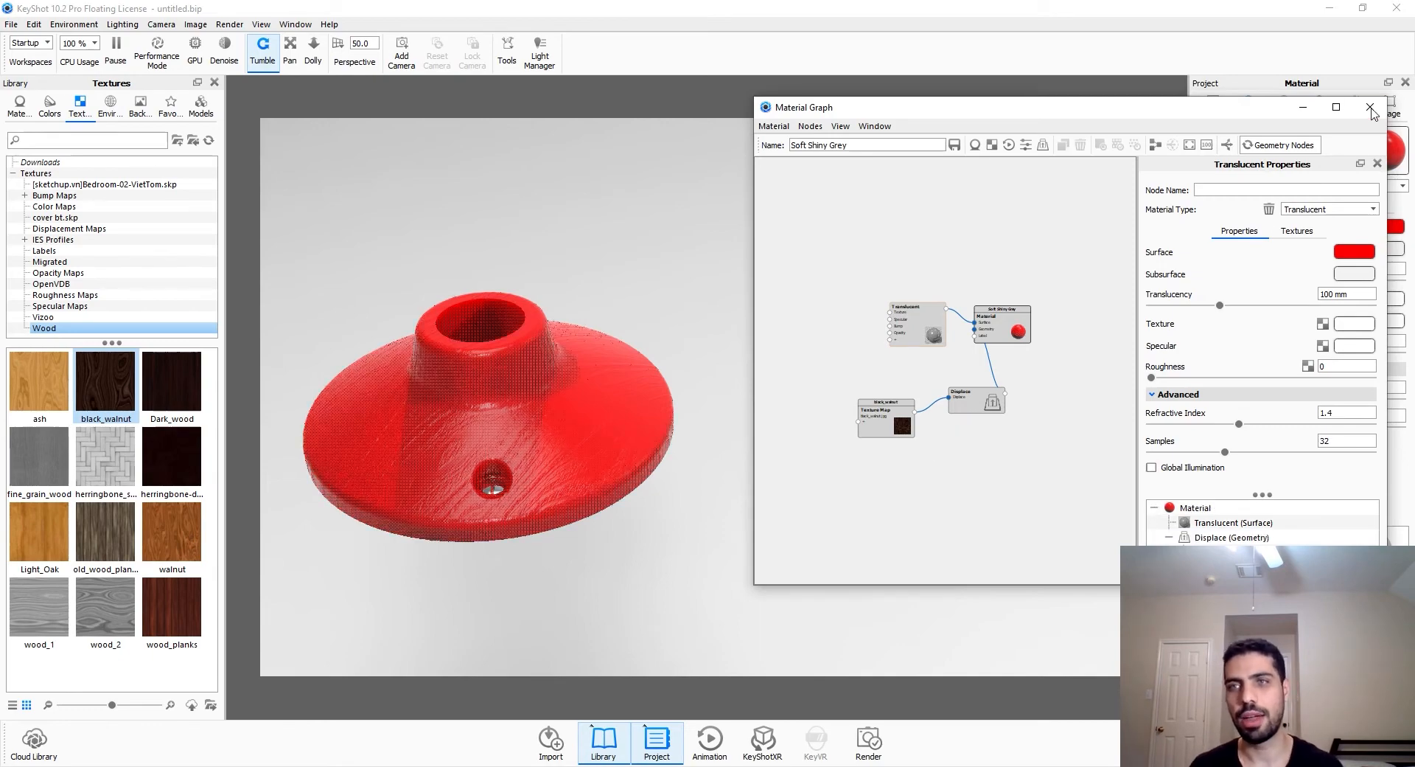
click(1371, 108)
Start an STL export of the model, saving it as Holder2 in the 3D Printing folder
drag(661, 397, 766, 441)
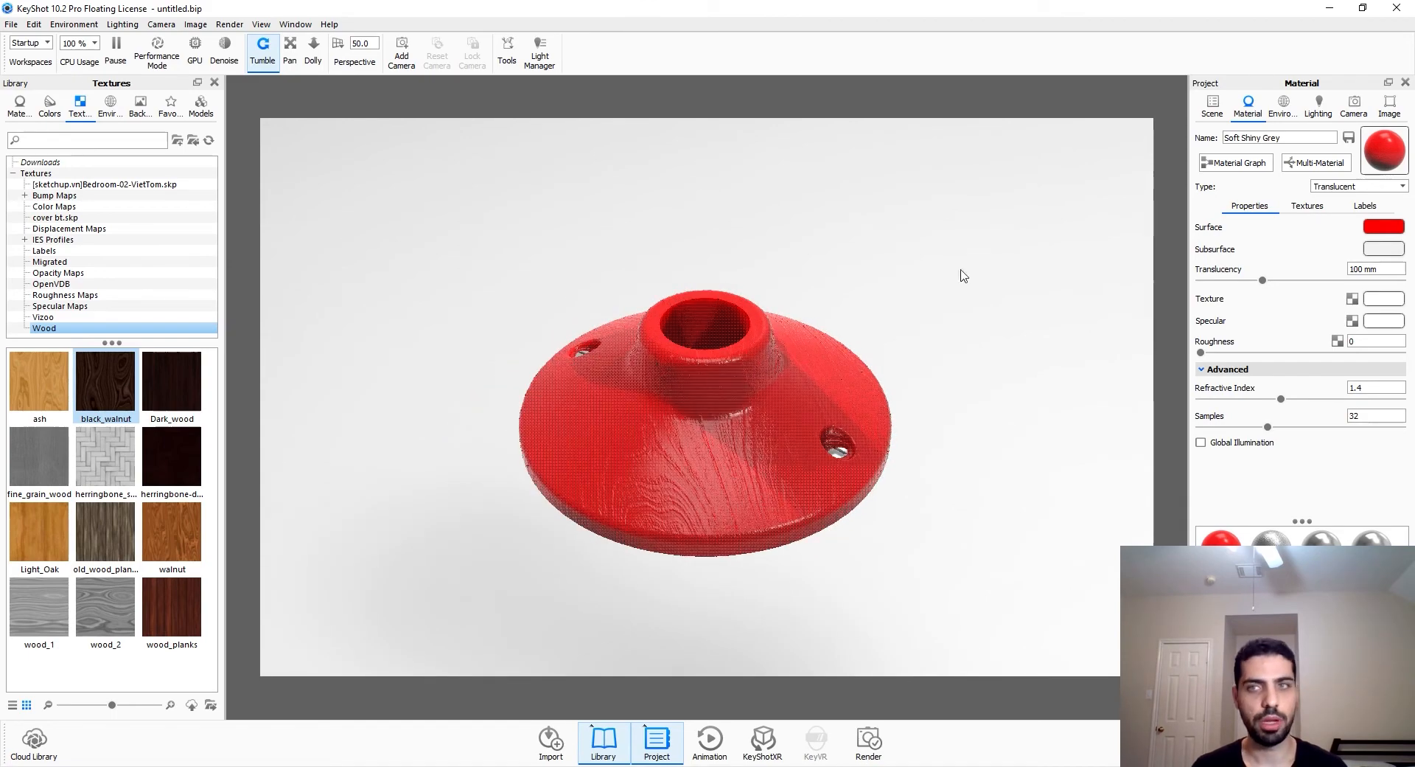
click(1213, 107)
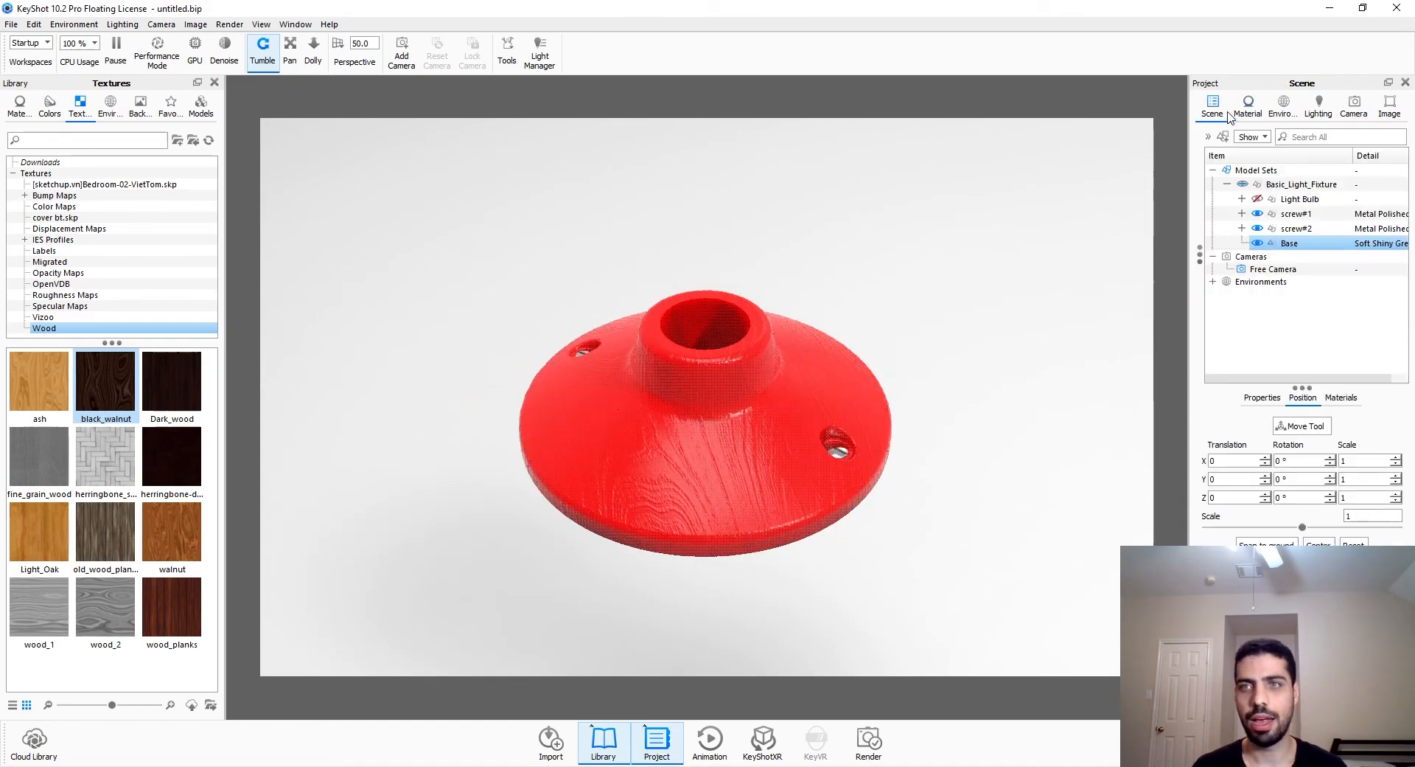
click(12, 24)
mouse_move(110, 221)
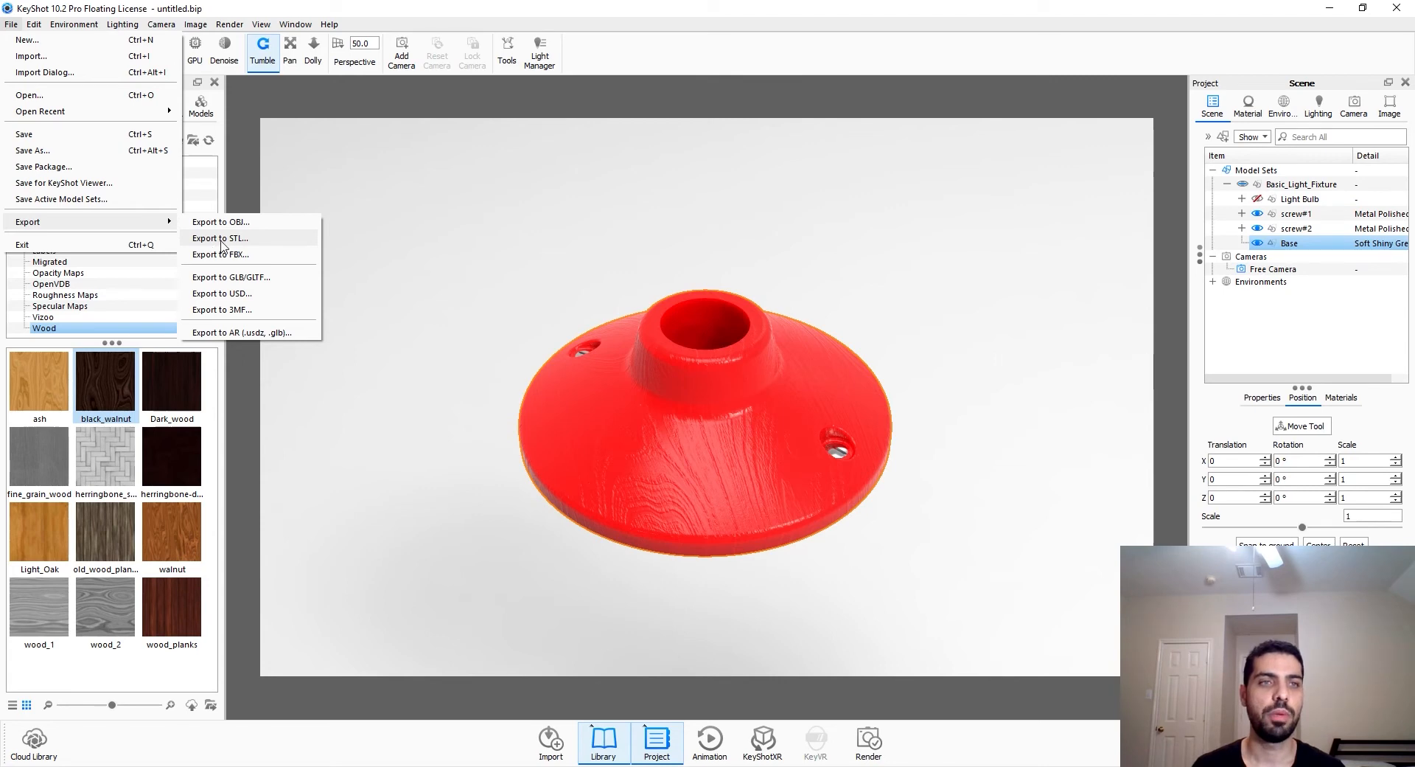
click(328, 294)
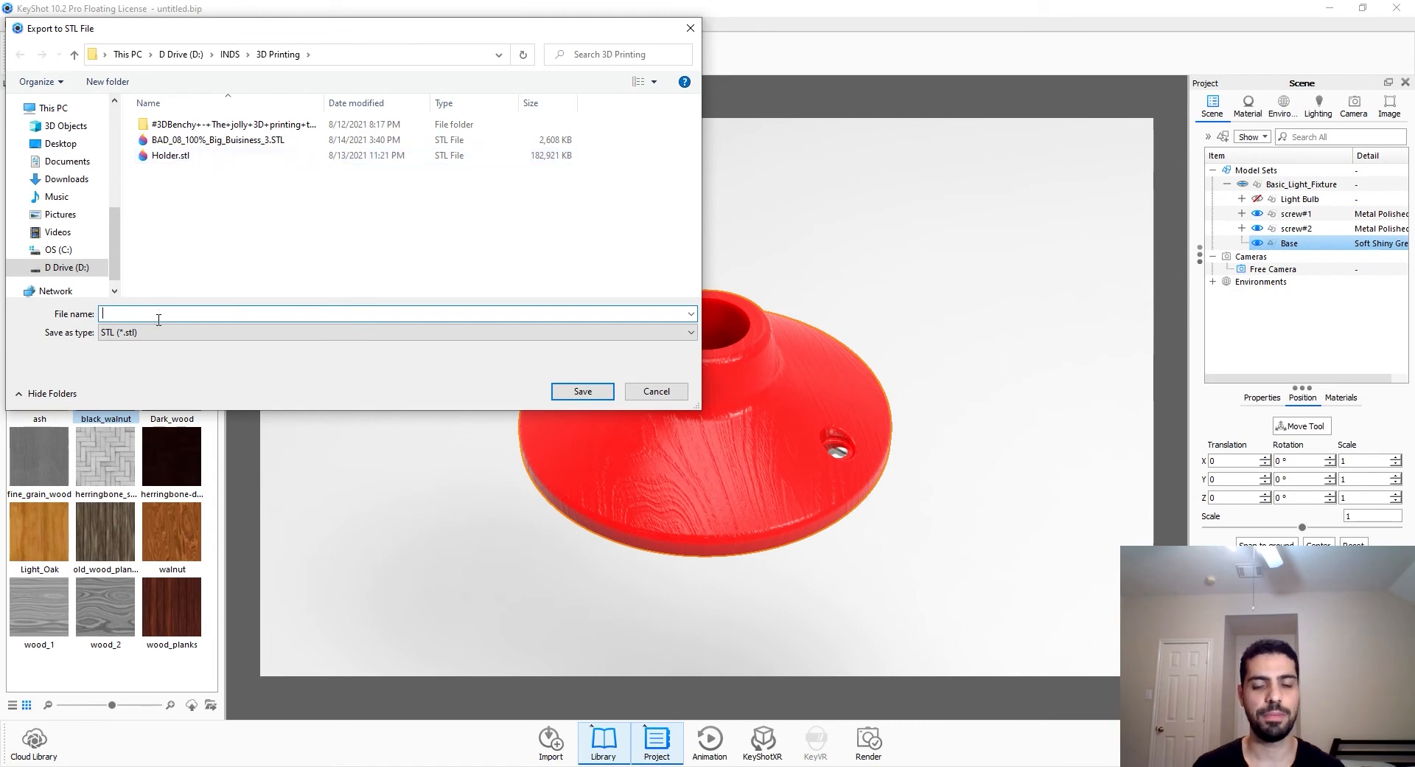
text(Holder)
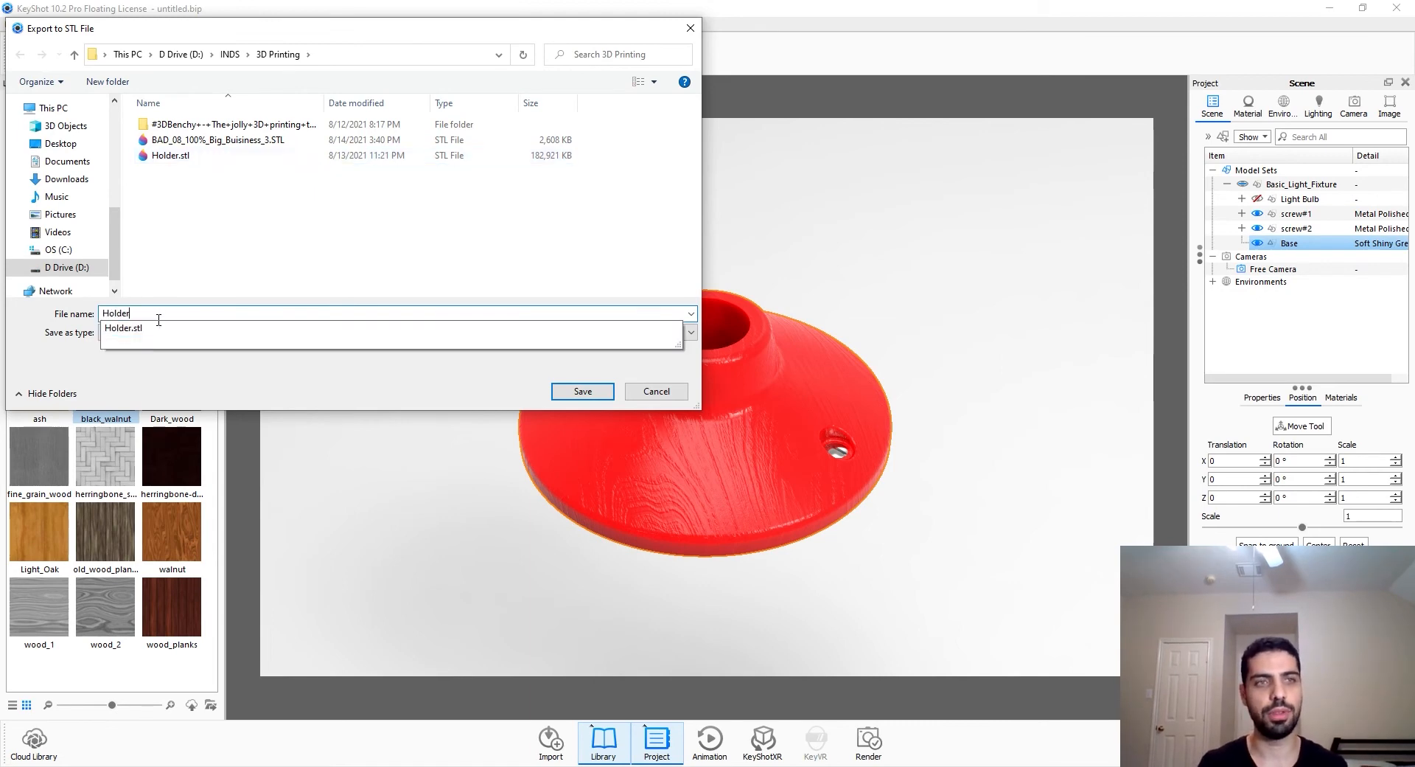
text(2)
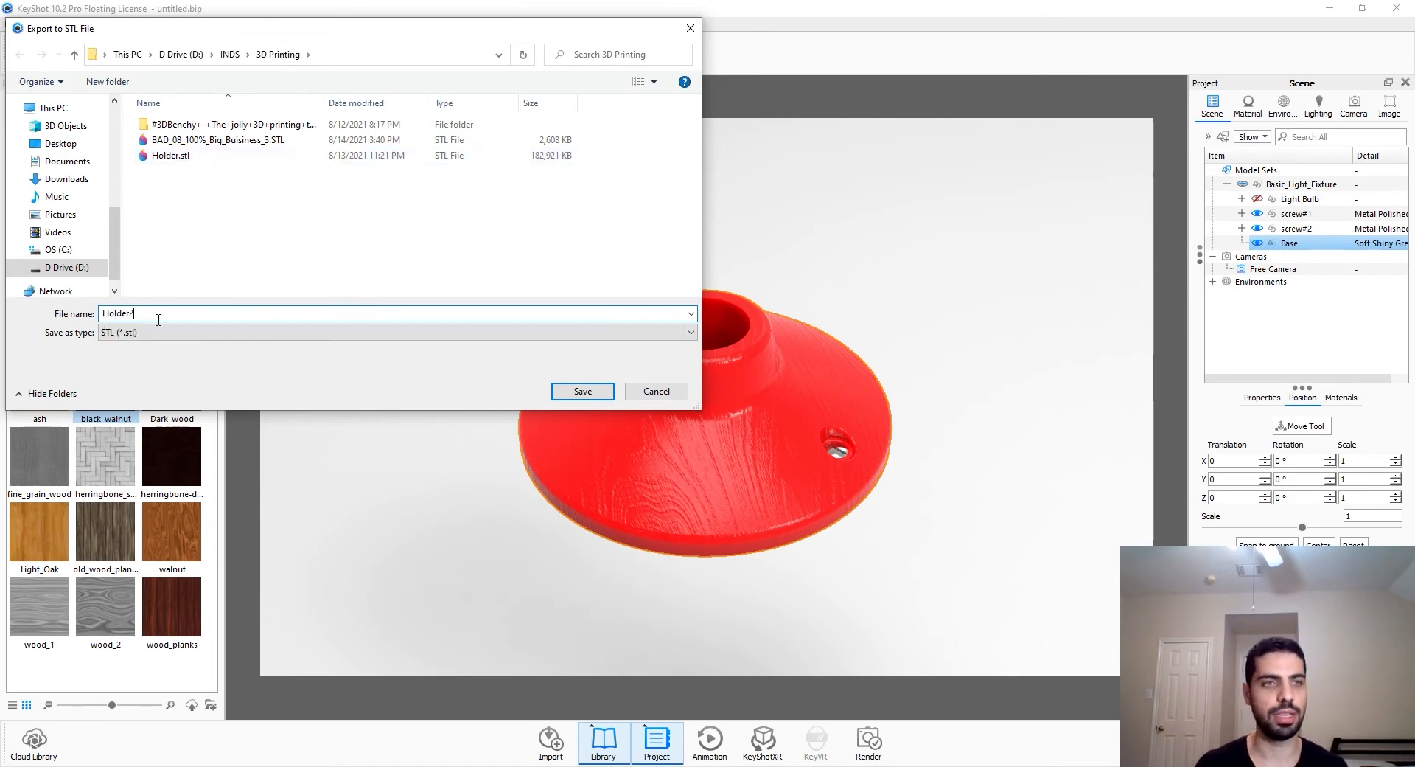
click(573, 392)
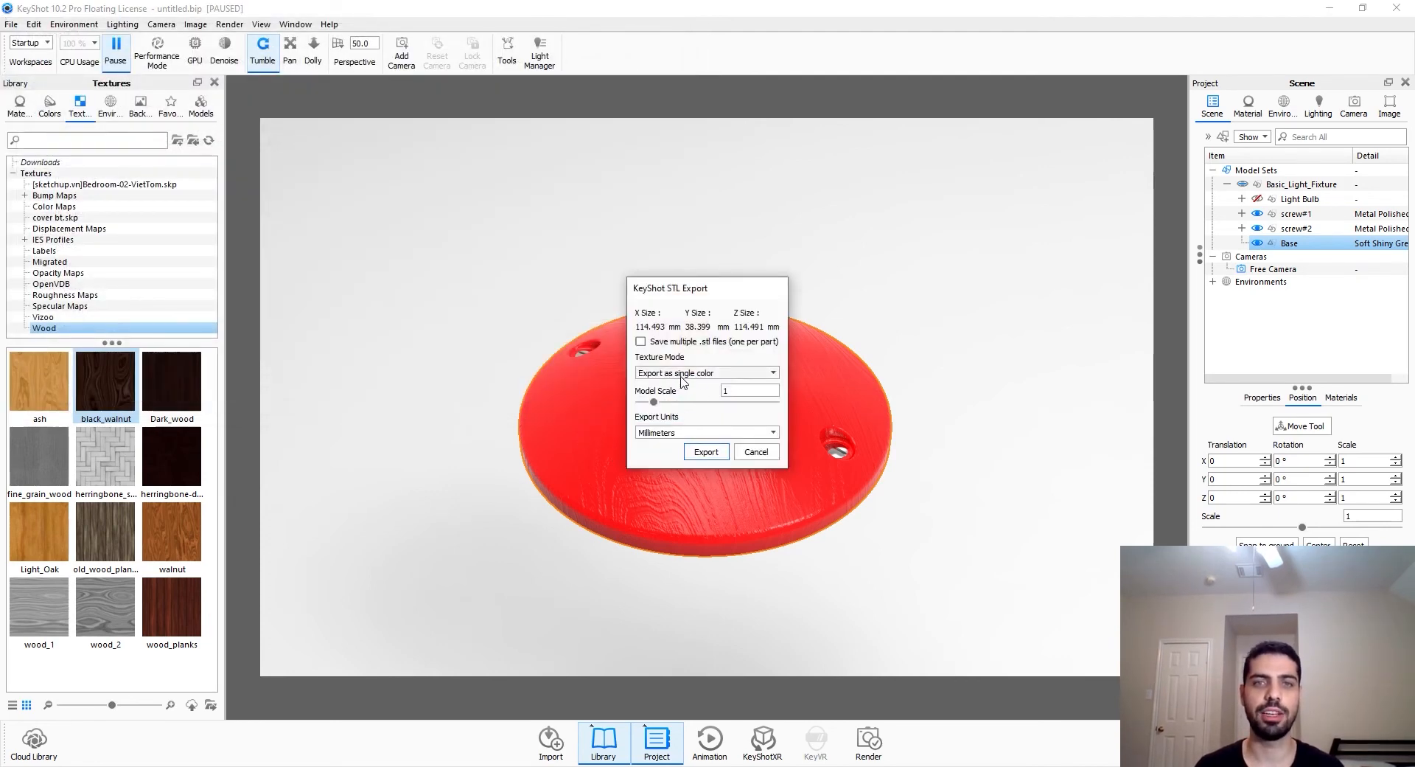
Export the STL as a single color at model scale 1 in millimeters
click(704, 373)
click(714, 375)
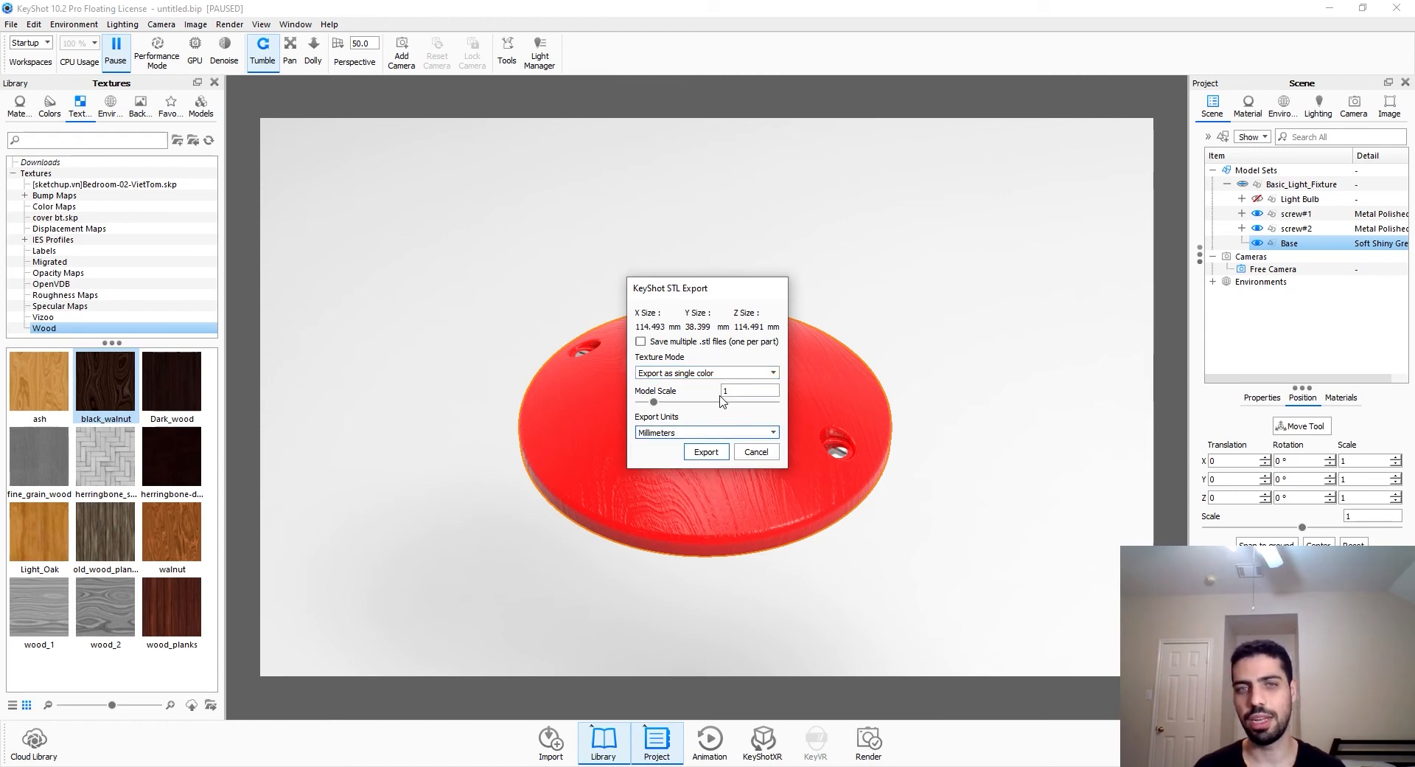
click(718, 455)
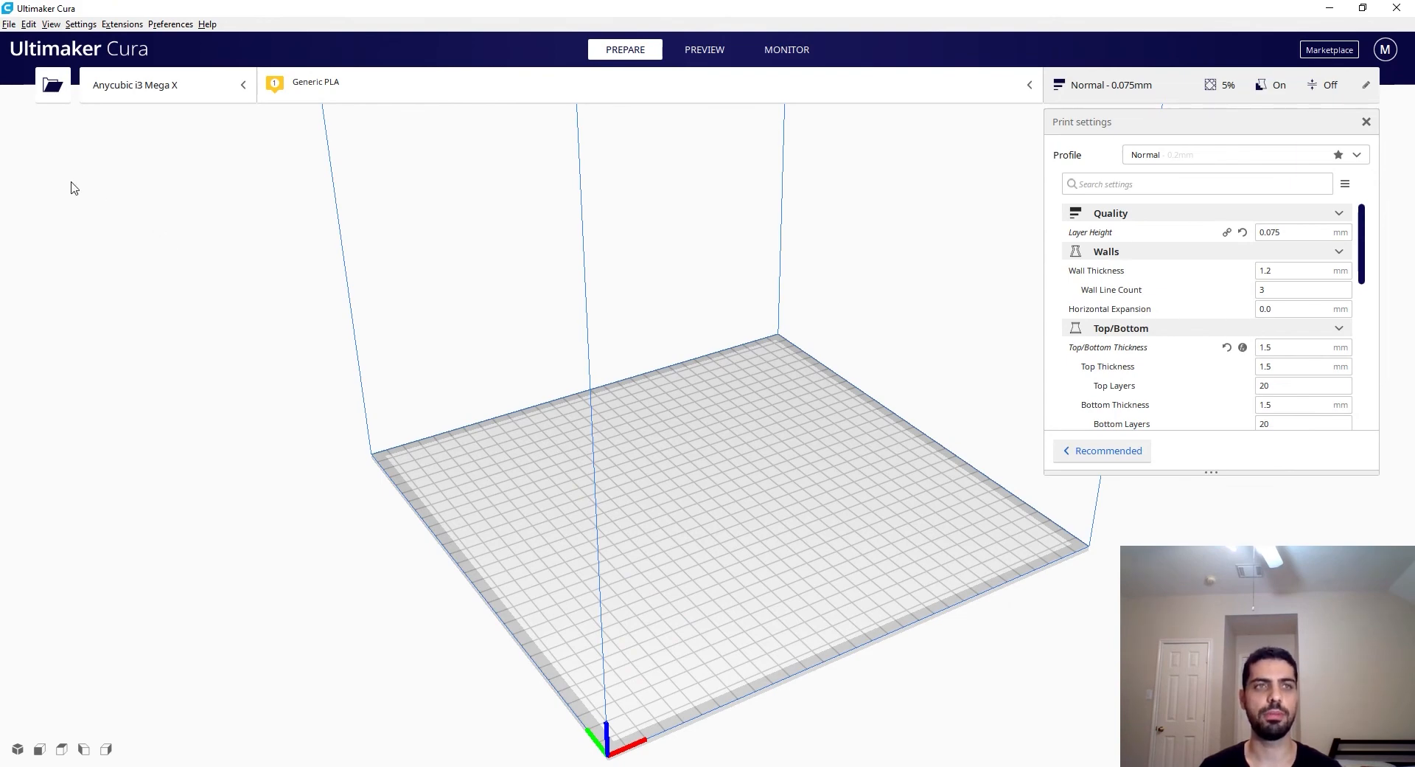
Load Holder2.stl from the 3D Printing folder onto the build plate and enlarge the print settings area to show more options
click(53, 98)
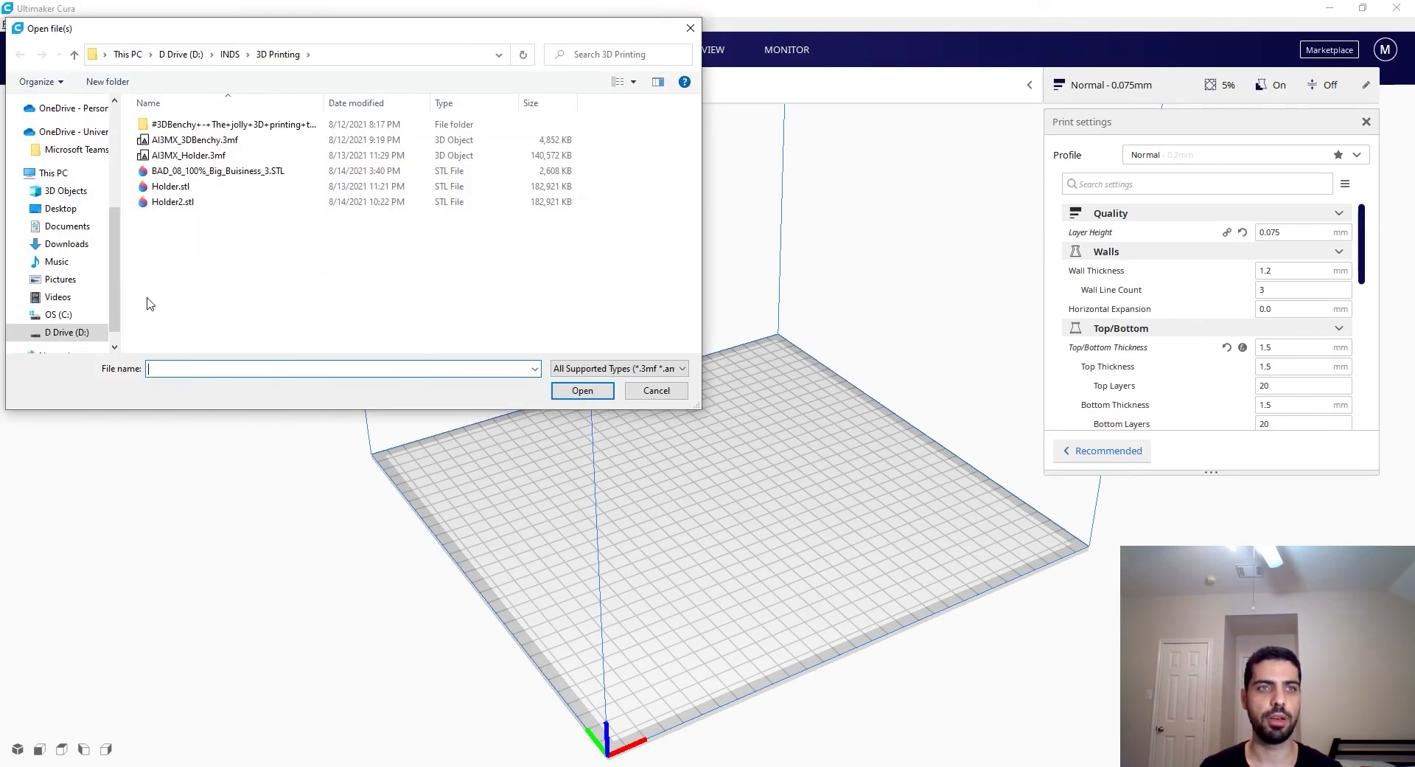
double_click(216, 202)
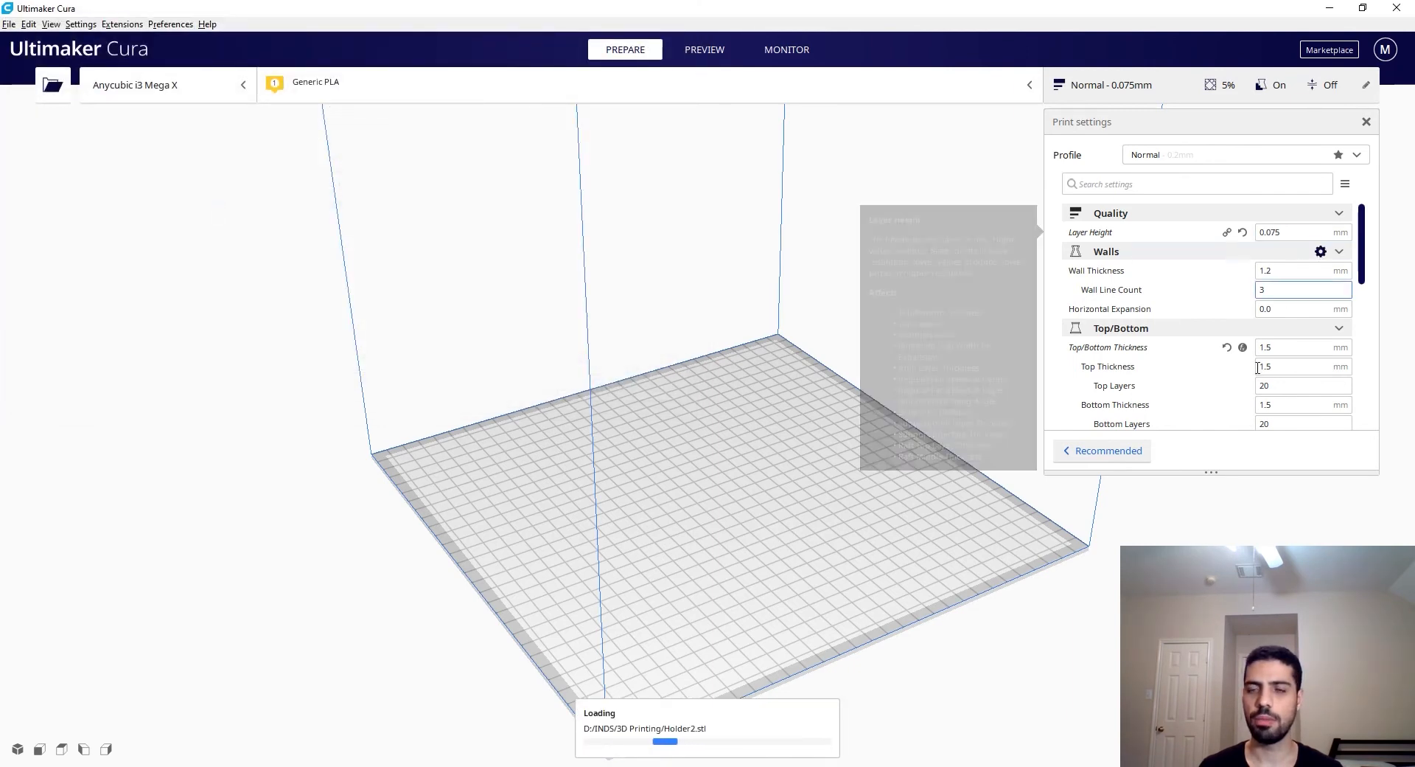
drag(1245, 477, 1246, 679)
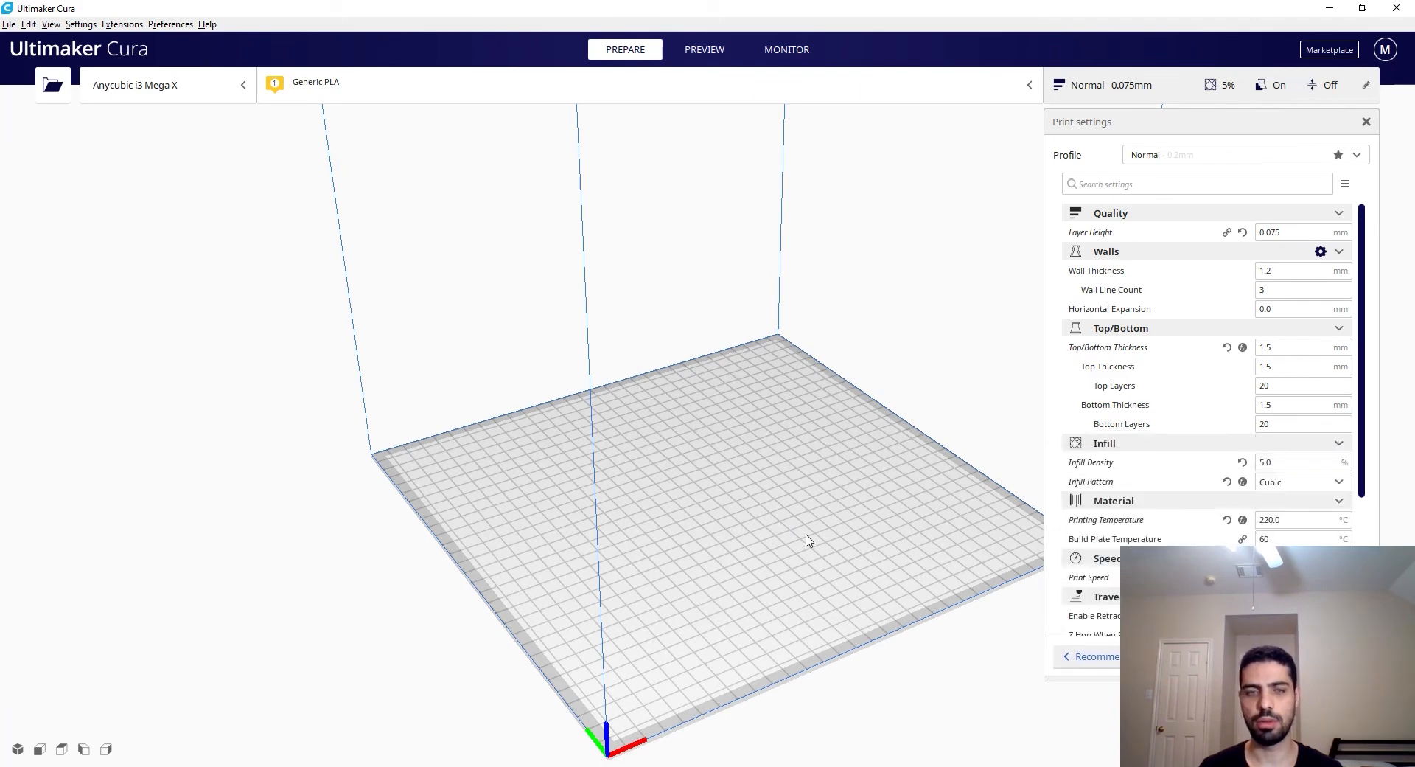
scroll(808, 540, down, 5)
right_drag(783, 578, 637, 550)
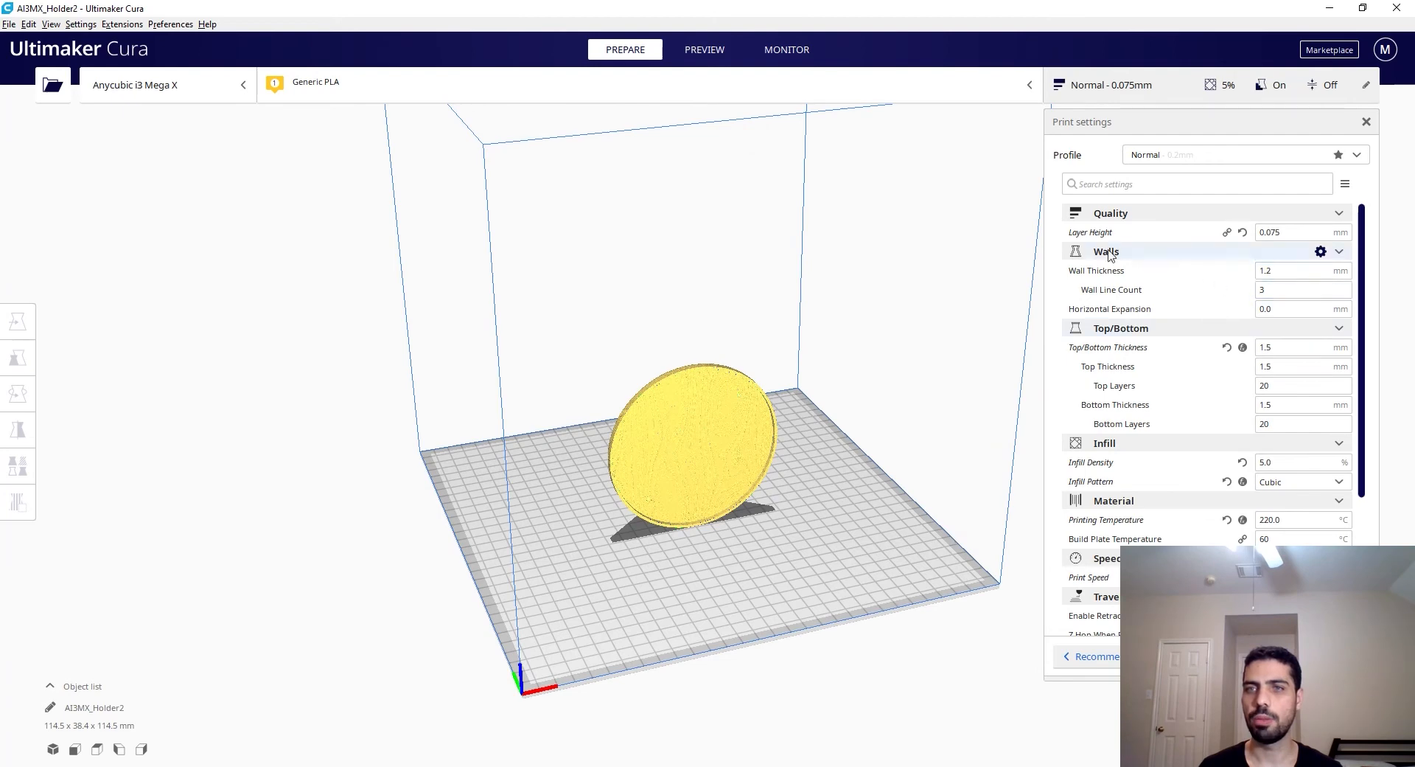
Set the layer height to 0.2 mm and the top/bottom thickness to 1.2 mm, and review the remaining print settings
mouse_move(1122, 239)
drag(1281, 232, 1265, 232)
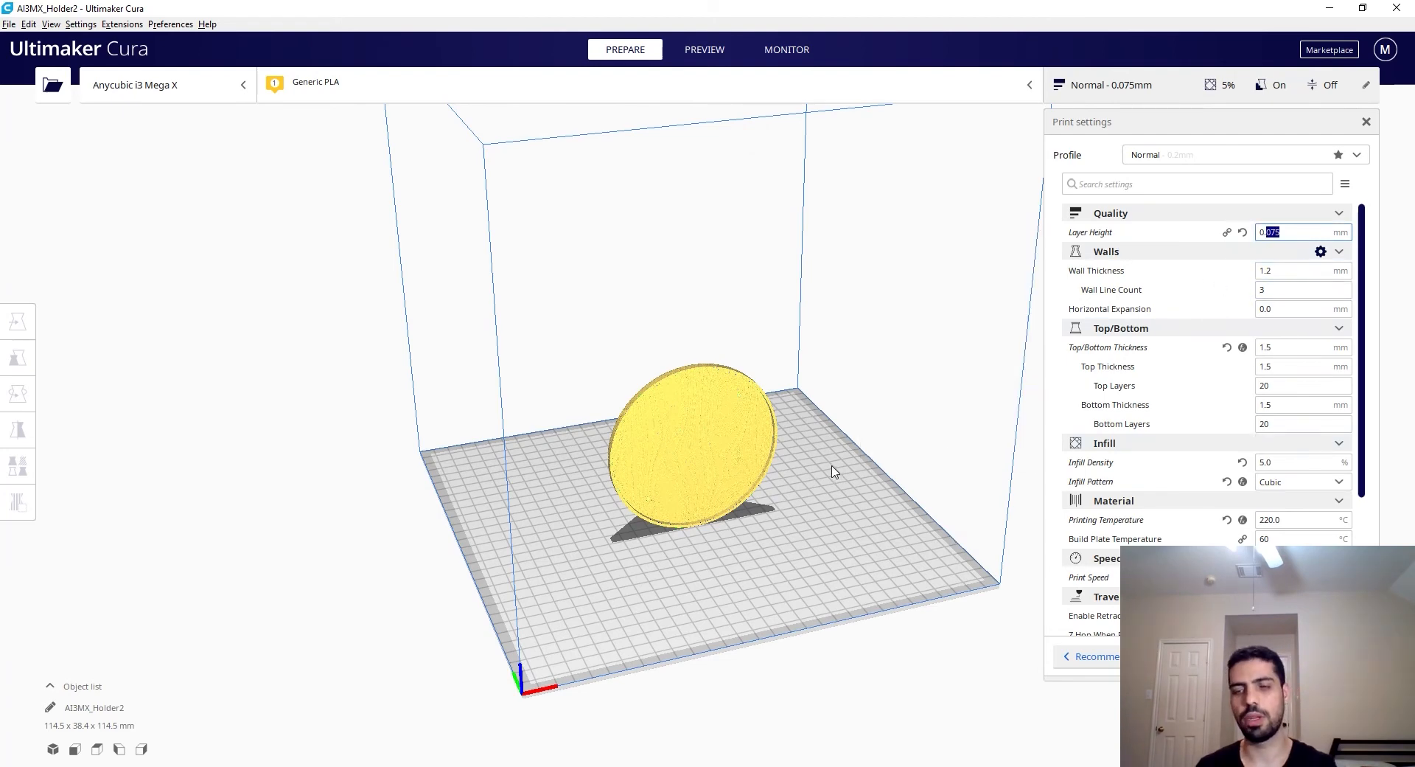
text(2)
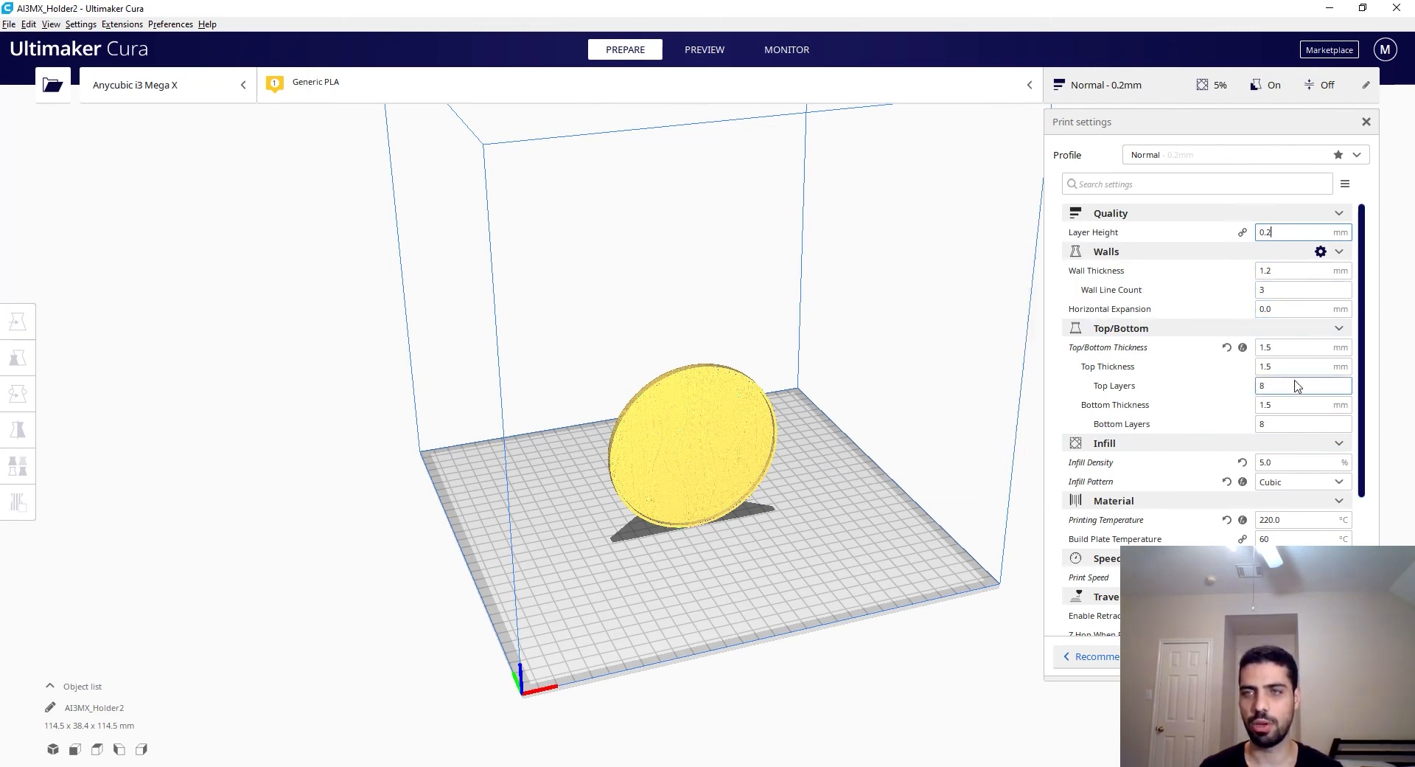
click(1268, 347)
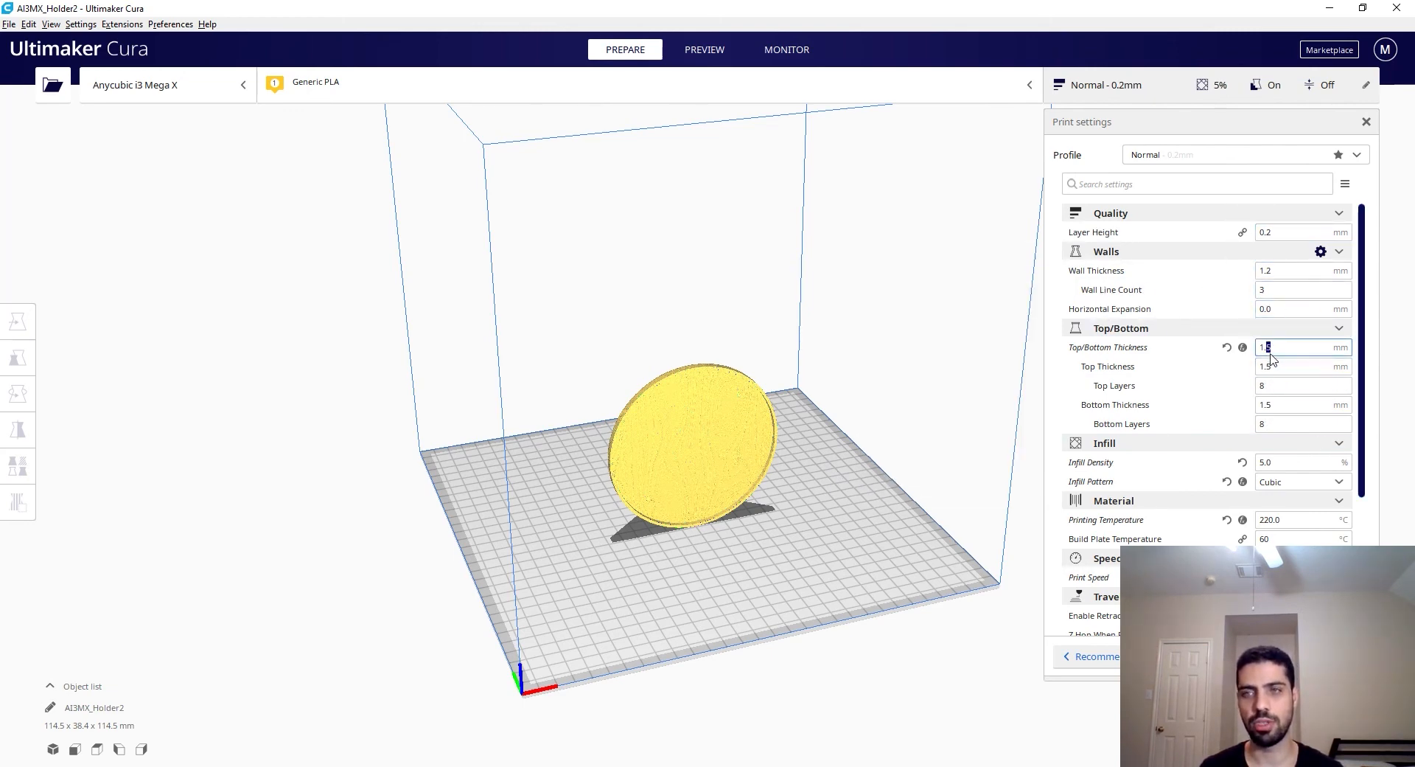
text(2)
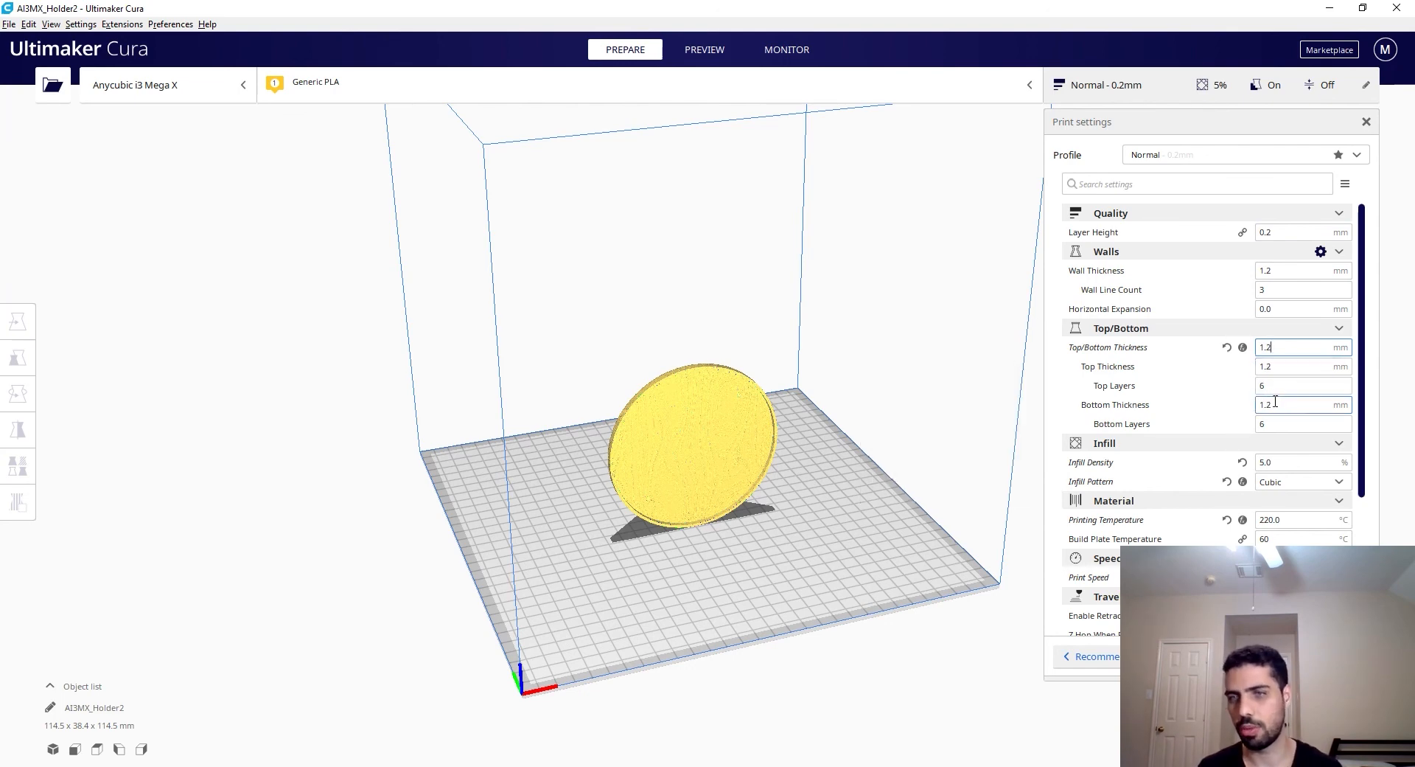
scroll(1063, 425, down, 2)
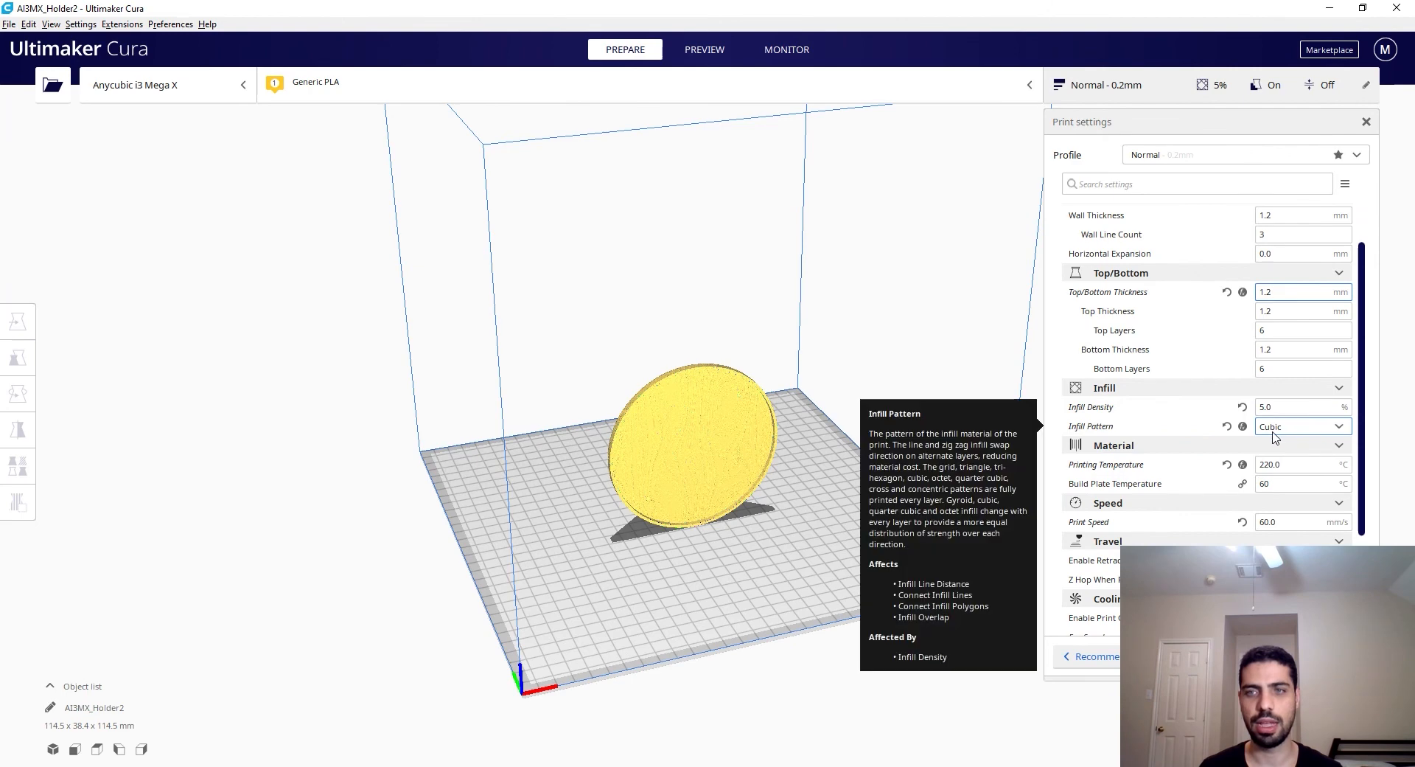
scroll(1283, 438, down, 5)
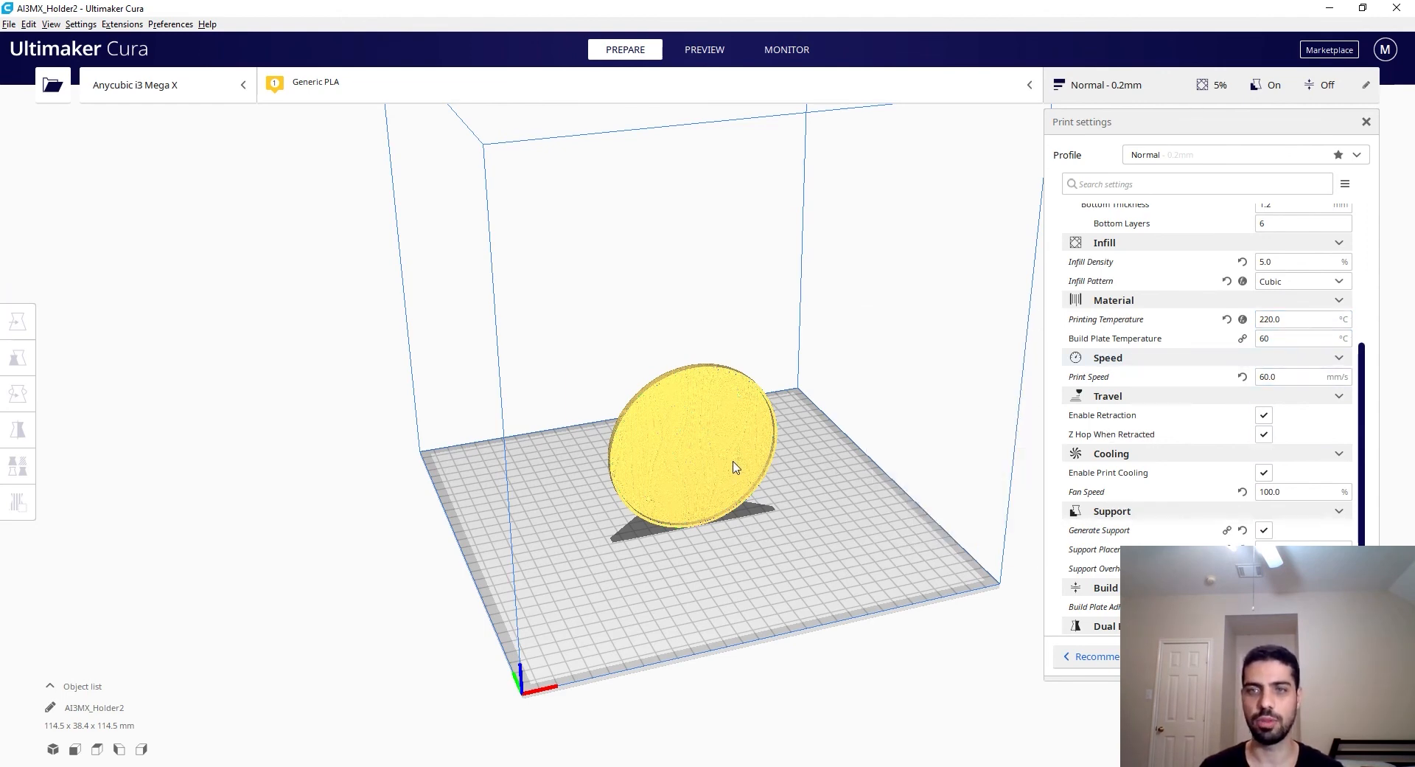
Rotate the holder a quarter turn so its wide flat base lies on the build plate, and dismiss the model errors notice
right_drag(655, 464, 908, 444)
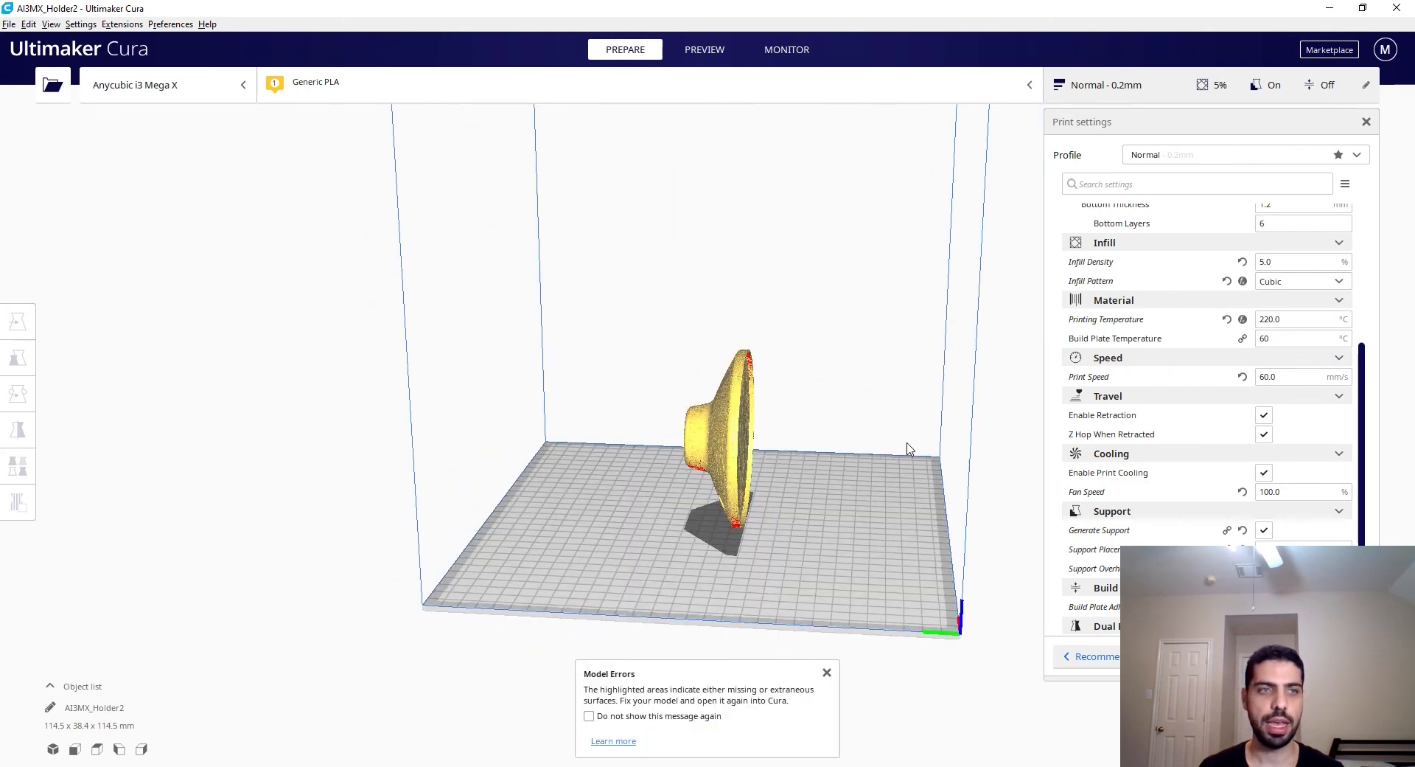
click(735, 449)
click(18, 392)
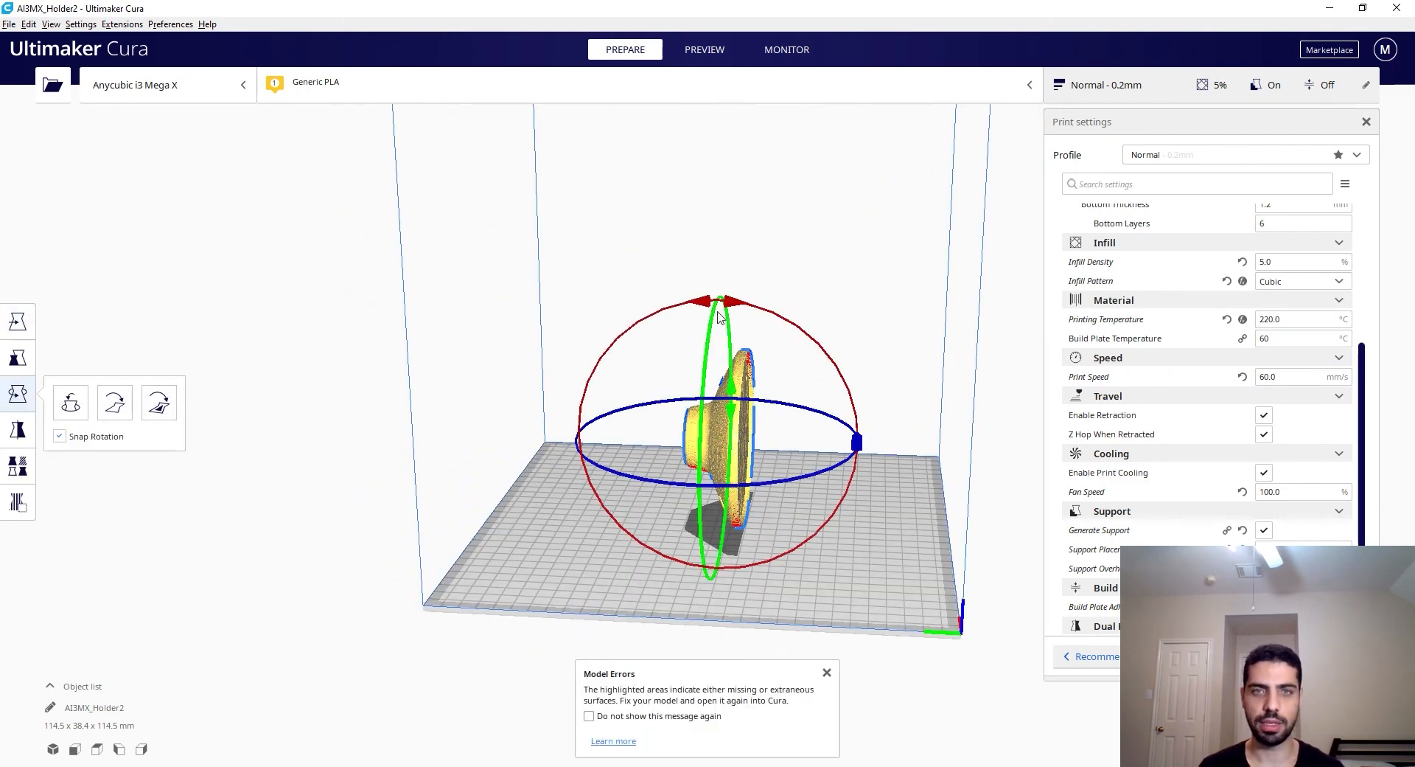
drag(759, 313, 862, 544)
click(827, 673)
Deselect the holder and shrink the print settings area to uncover the build plate
right_drag(771, 542, 670, 563)
click(741, 625)
scroll(670, 563, up, 3)
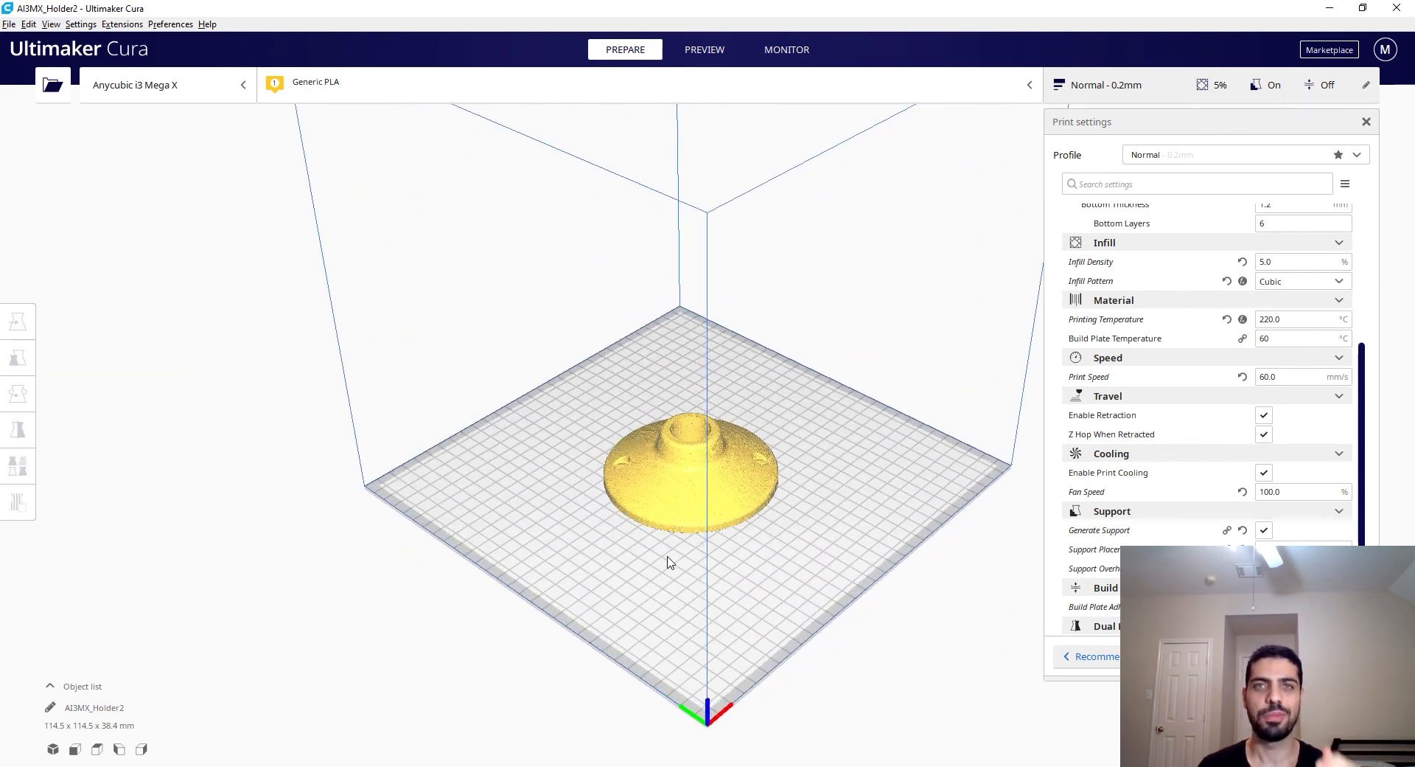
scroll(670, 563, up, 2)
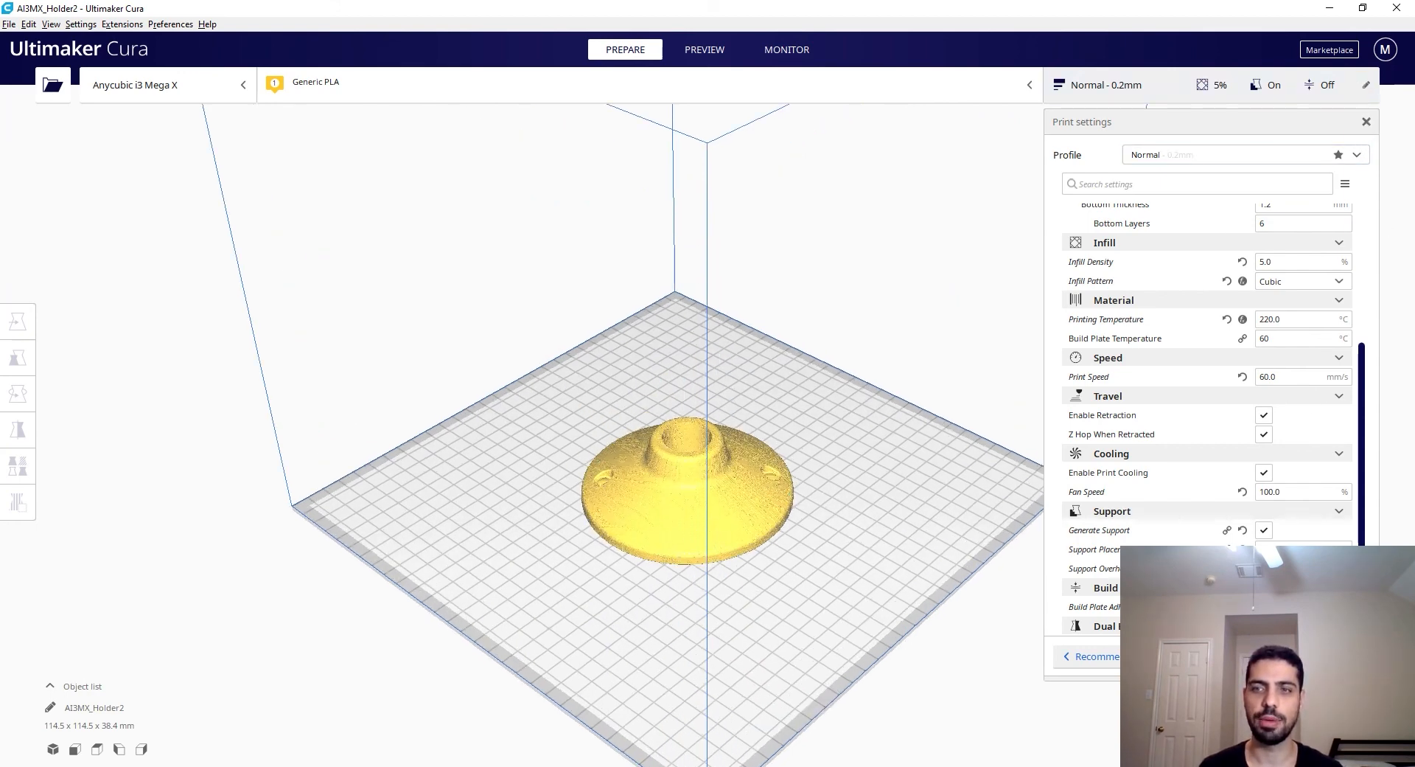
drag(1253, 677, 1267, 324)
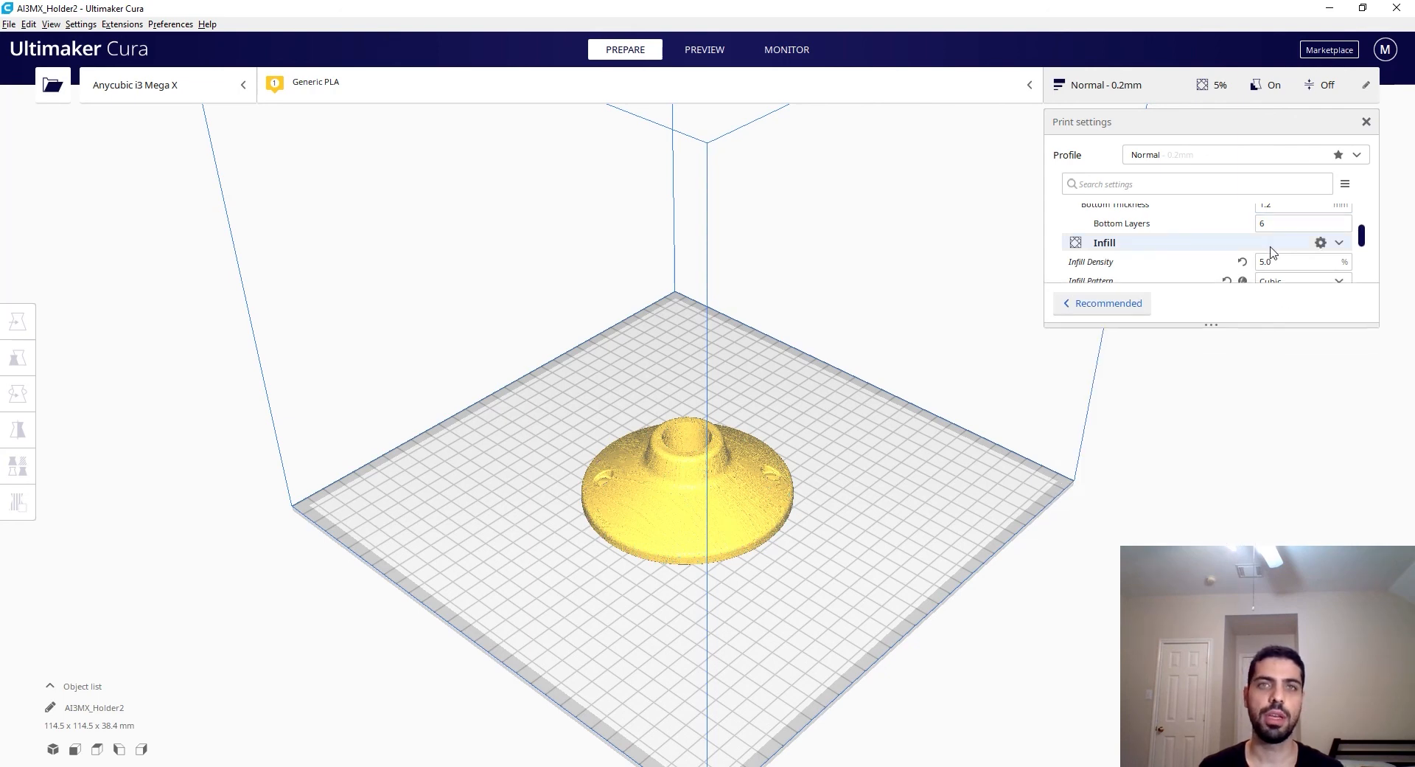